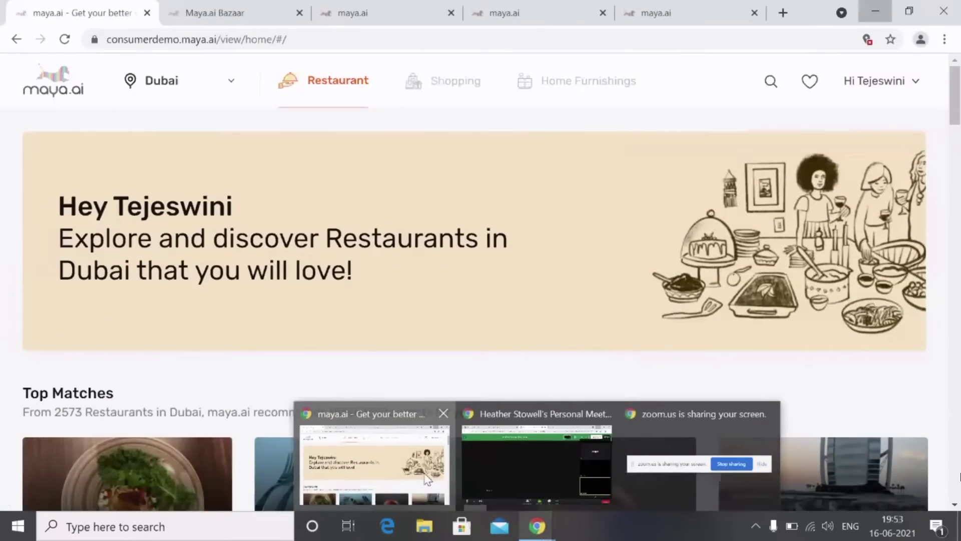
# Bring up the maya.ai restaurant home page and scroll down the Dubai recommendations to the North India section.
pyautogui.click(425, 476)
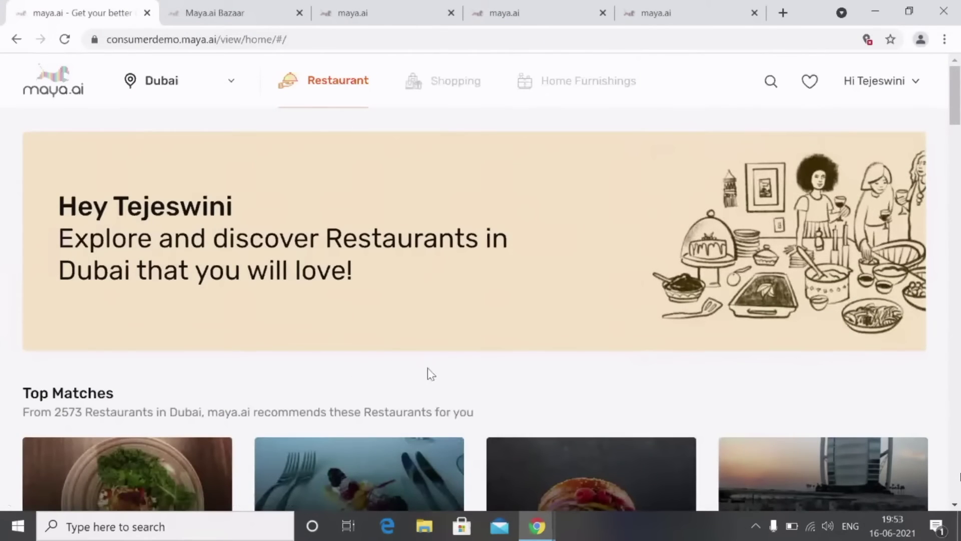
pyautogui.scroll(-2, 465, 380)
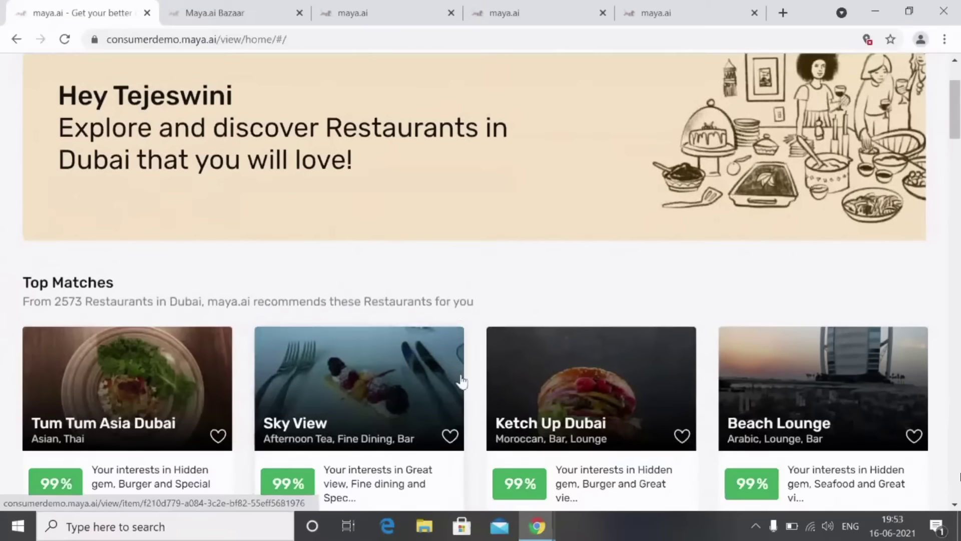
pyautogui.scroll(-1, 462, 381)
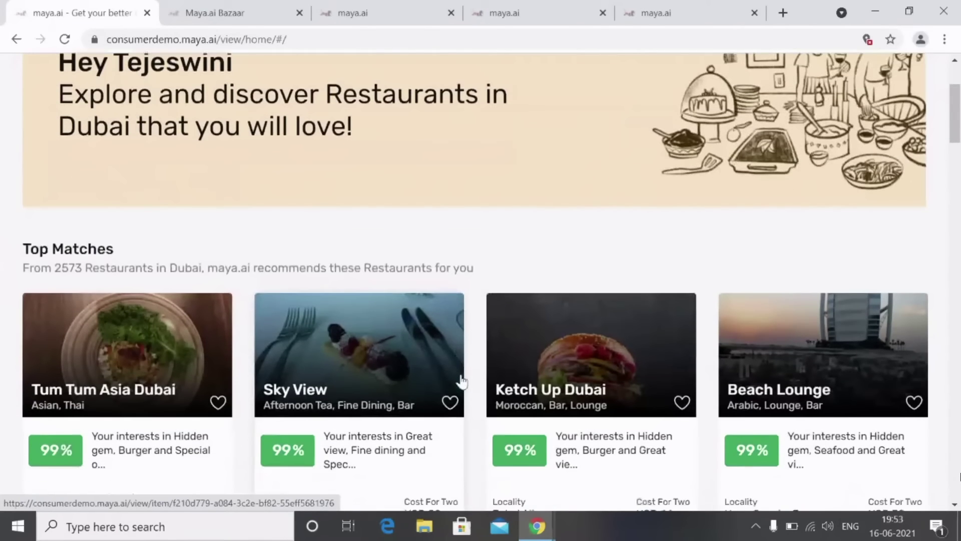
pyautogui.scroll(-1, 462, 381)
pyautogui.scroll(-1, 476, 397)
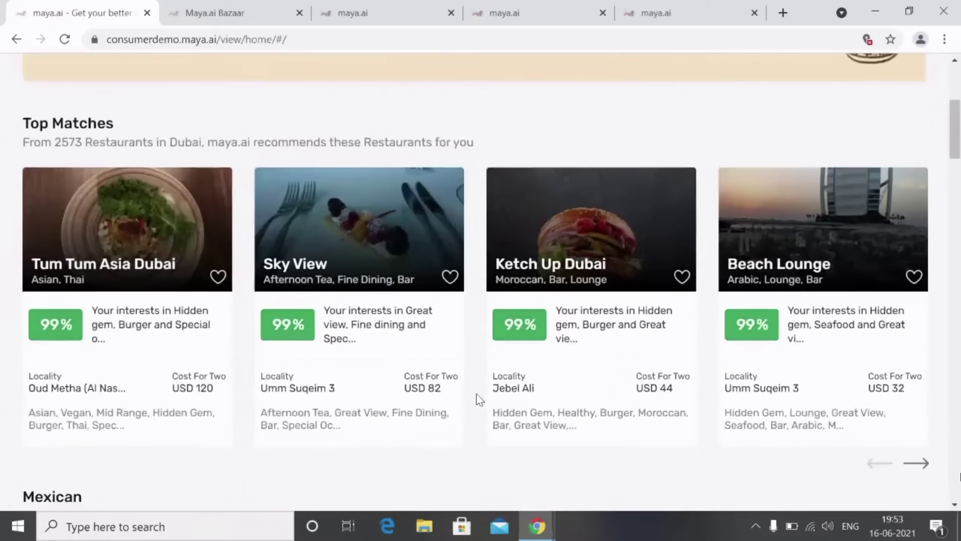
pyautogui.scroll(-1, 478, 398)
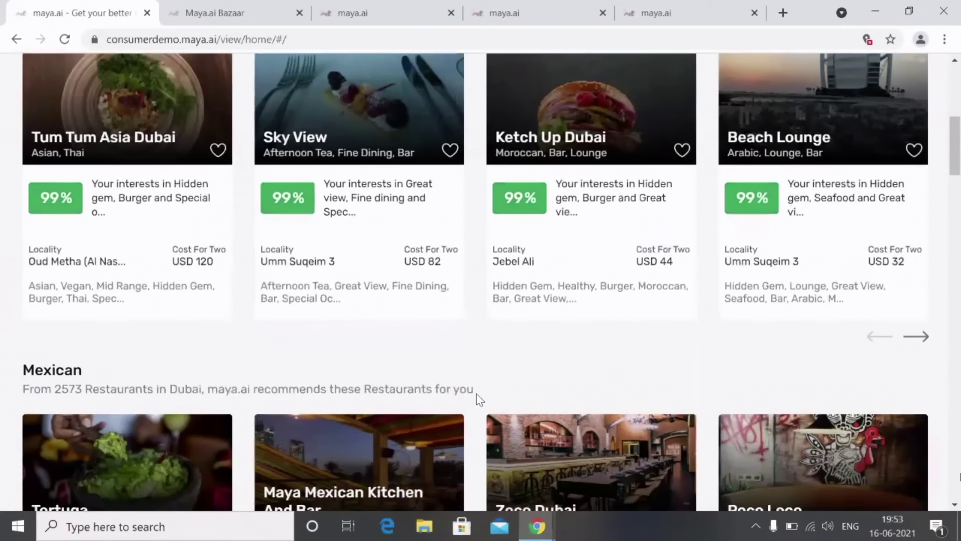
pyautogui.scroll(-1, 478, 399)
pyautogui.scroll(-2, 479, 399)
pyautogui.scroll(-1, 478, 408)
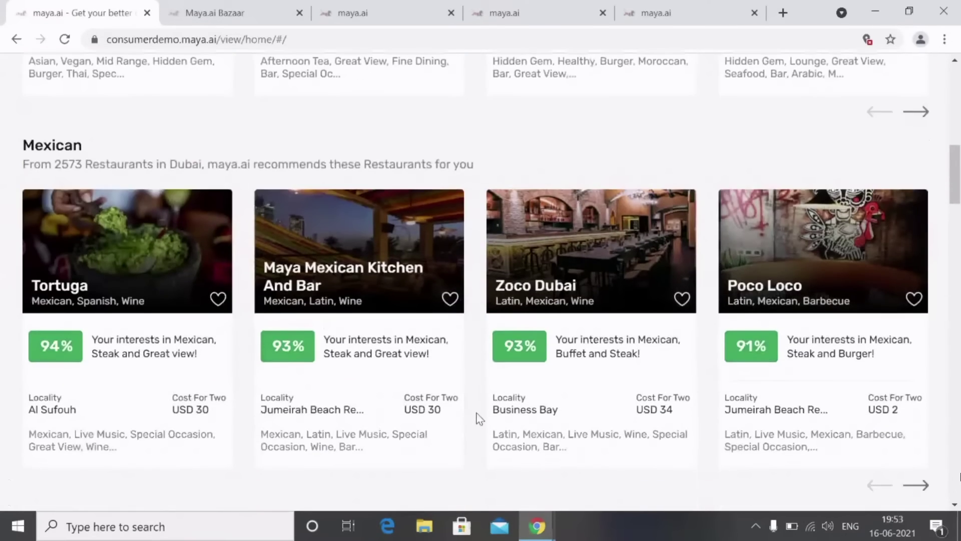
pyautogui.scroll(-1, 478, 418)
pyautogui.scroll(-1, 478, 418)
pyautogui.scroll(-1, 478, 418)
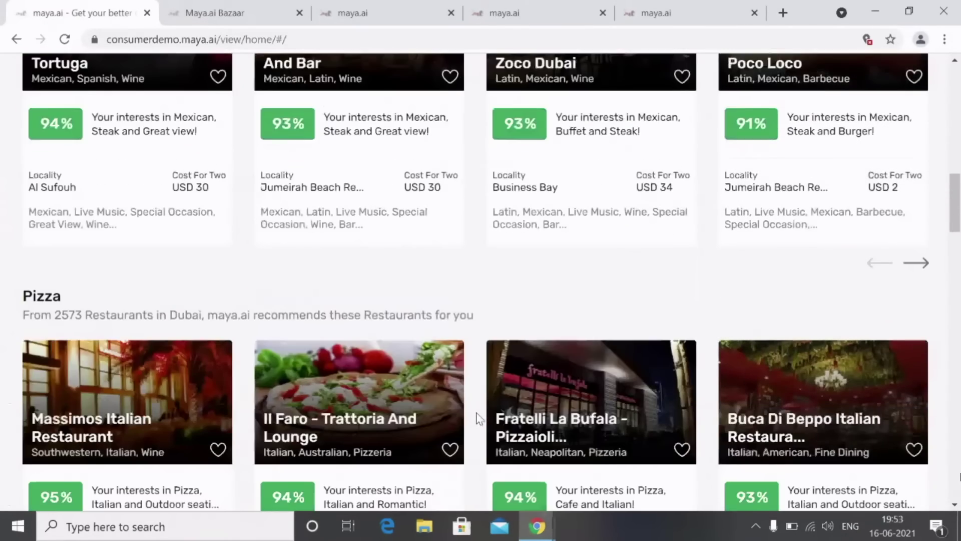
pyautogui.scroll(-1, 478, 419)
pyautogui.scroll(-2, 478, 418)
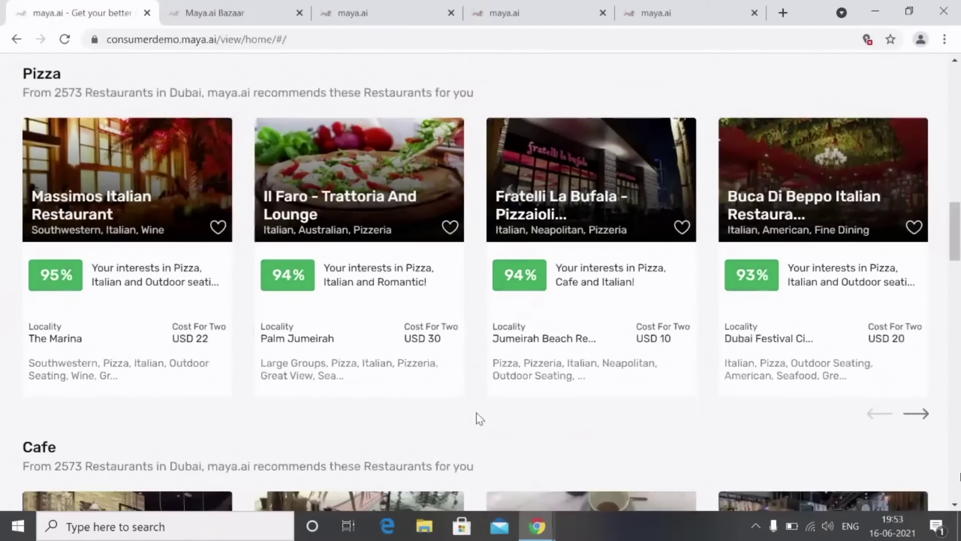
pyautogui.scroll(-2, 479, 418)
pyautogui.scroll(-1, 478, 418)
pyautogui.scroll(-1, 478, 418)
pyautogui.scroll(-1, 478, 418)
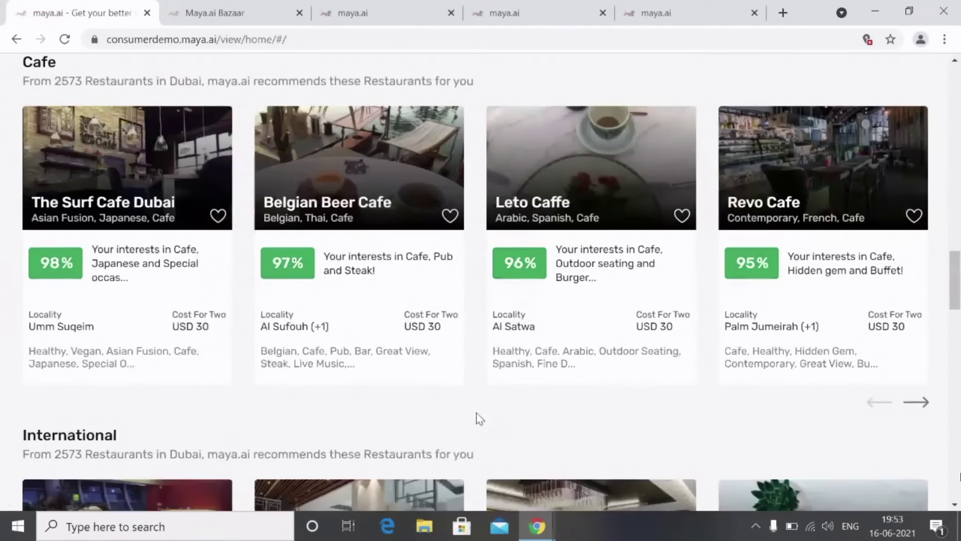
pyautogui.scroll(-2, 479, 418)
pyautogui.scroll(-1, 478, 419)
pyautogui.scroll(-1, 478, 419)
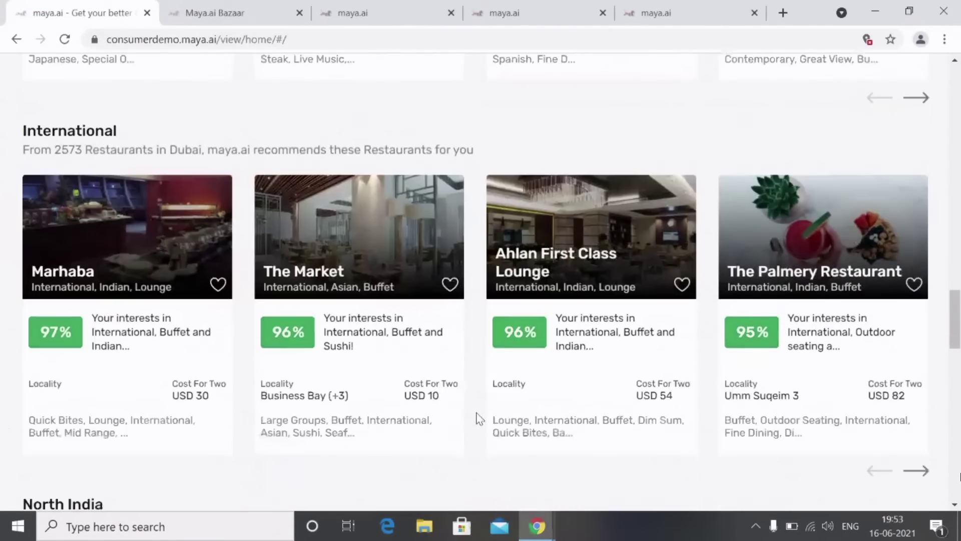
pyautogui.scroll(-1, 478, 418)
pyautogui.scroll(-3, 480, 418)
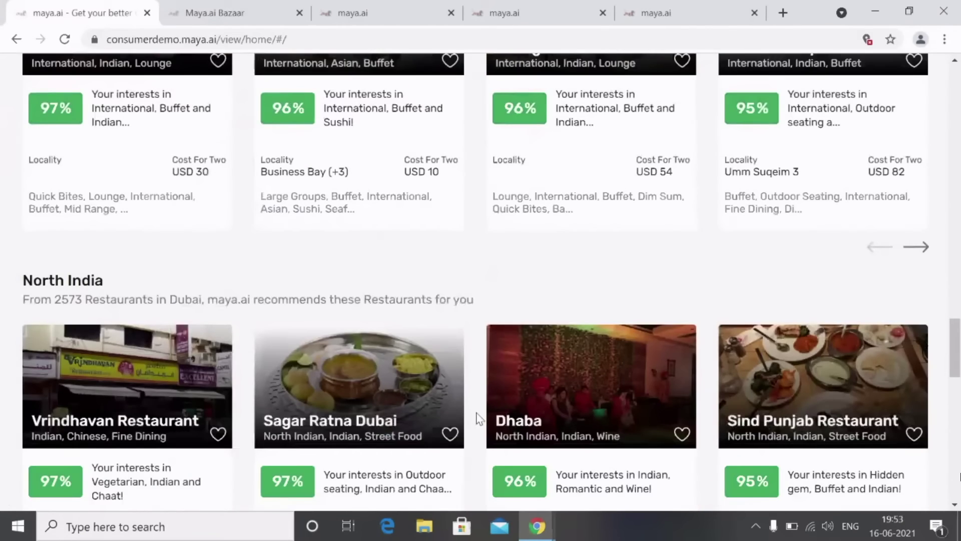
pyautogui.scroll(-1, 480, 419)
# Open the Dhaba restaurant card and browse its Al Qusais 2 North Indian details.
pyautogui.click(515, 380)
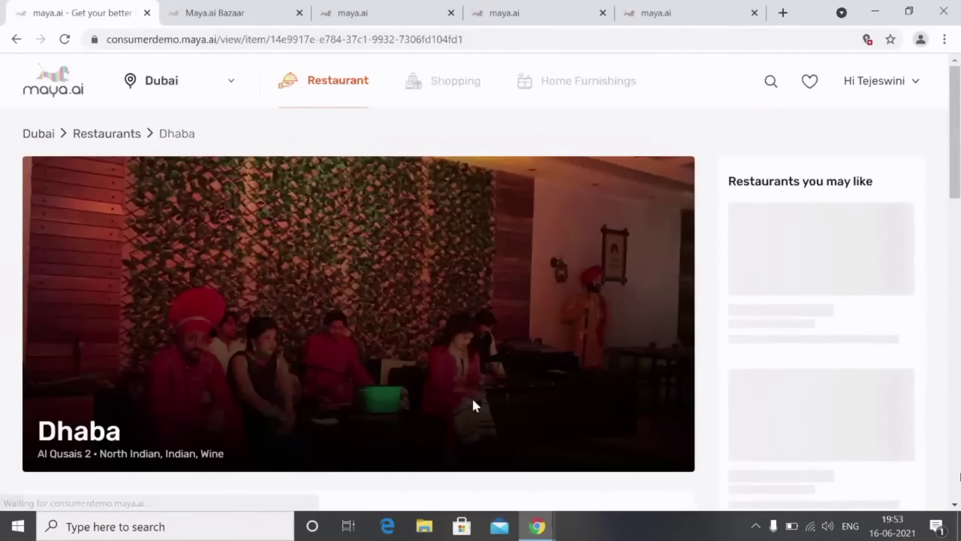
pyautogui.scroll(-2, 473, 401)
pyautogui.scroll(-6, 473, 400)
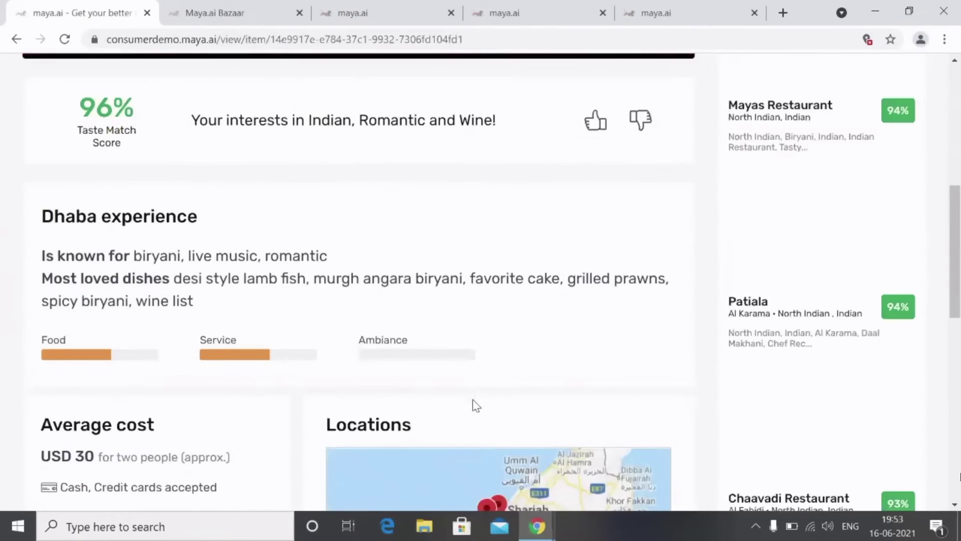
pyautogui.scroll(-1, 473, 398)
pyautogui.scroll(-2, 473, 399)
pyautogui.scroll(-2, 472, 399)
pyautogui.scroll(-4, 473, 399)
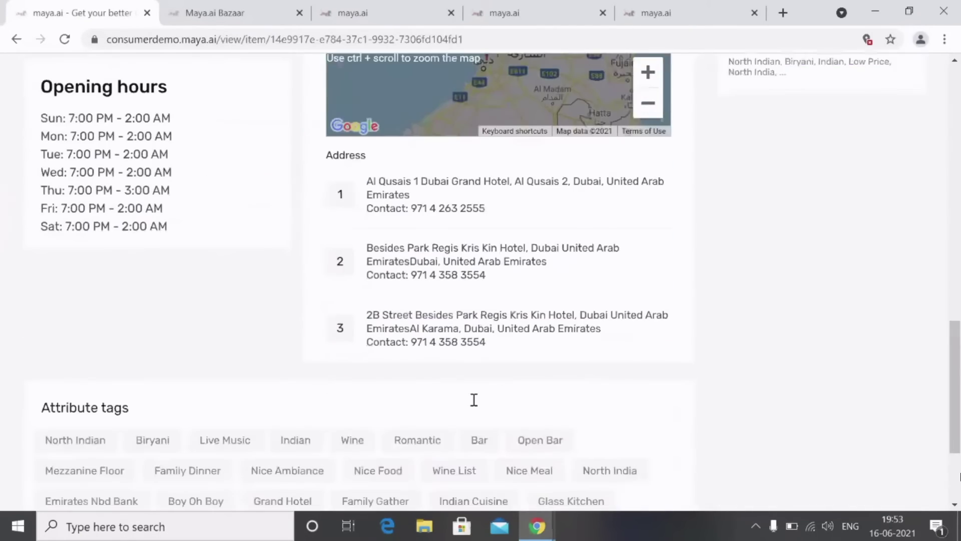
pyautogui.scroll(-1, 472, 398)
pyautogui.scroll(-2, 473, 398)
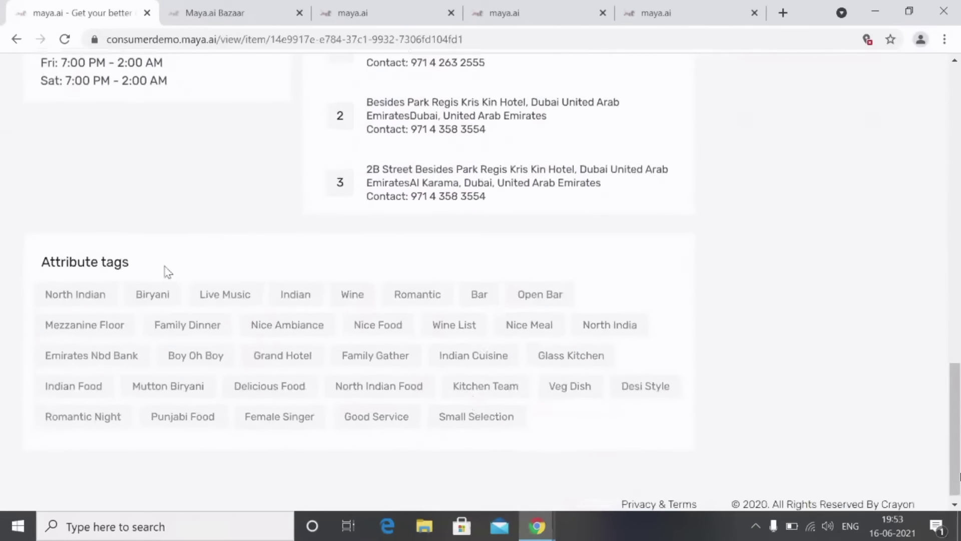
pyautogui.scroll(1, 152, 268)
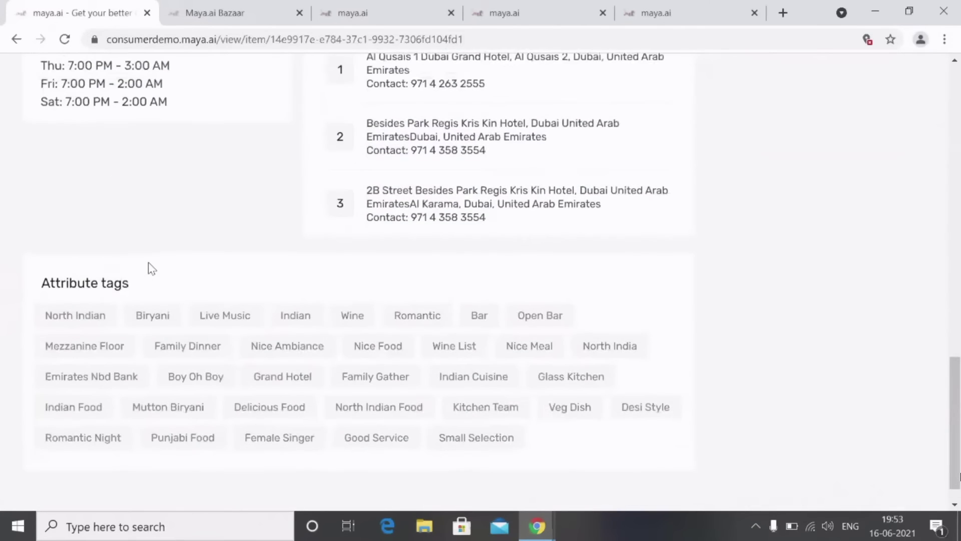
pyautogui.scroll(1, 187, 275)
pyautogui.scroll(1, 187, 275)
pyautogui.scroll(3, 186, 276)
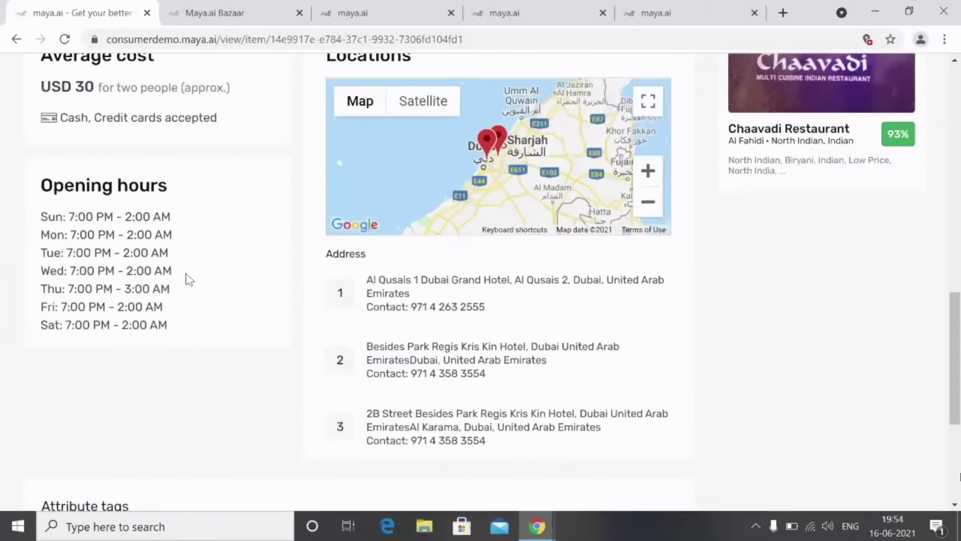
pyautogui.scroll(4, 187, 275)
pyautogui.scroll(3, 186, 273)
pyautogui.scroll(1, 185, 274)
pyautogui.scroll(3, 185, 274)
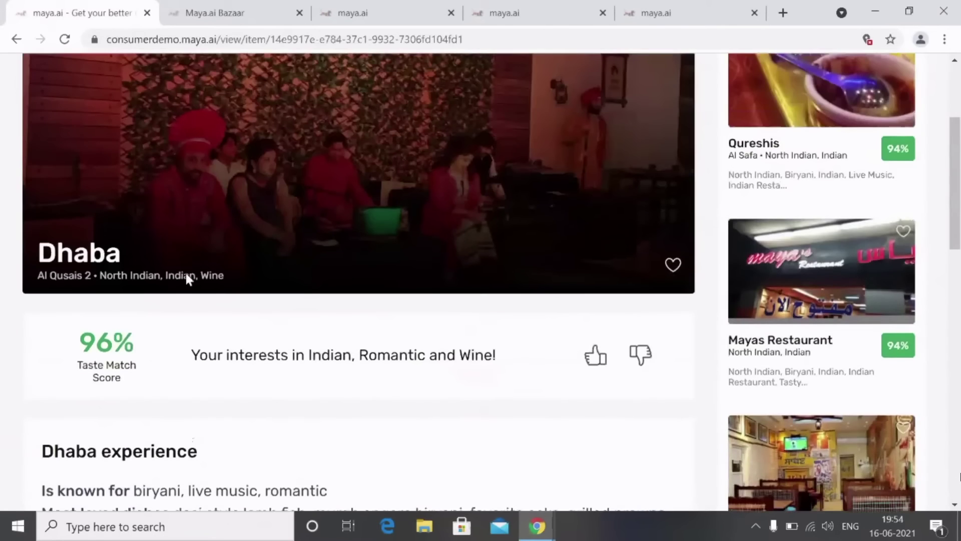
pyautogui.scroll(2, 186, 273)
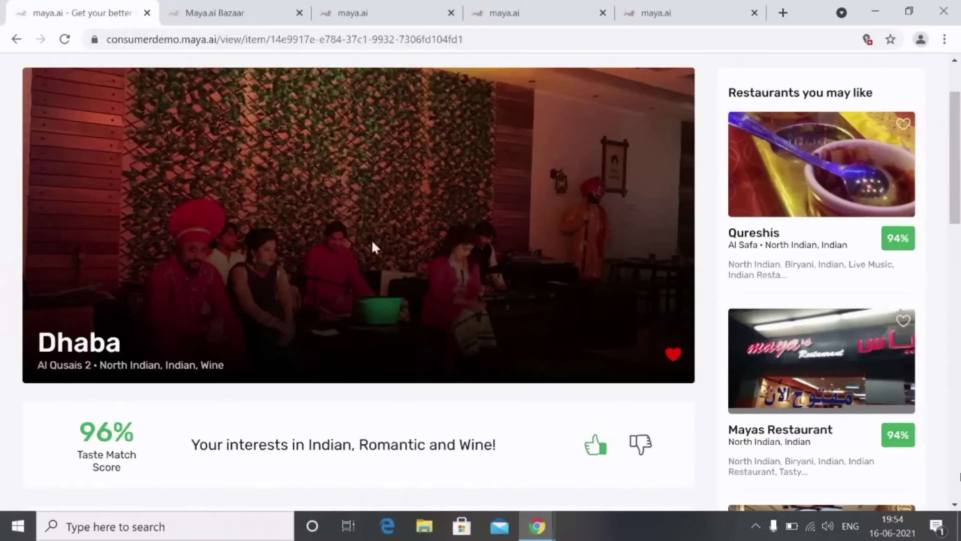
pyautogui.click(213, 1)
# Close the location list and scroll the Dubai offers page down to the travel agency merchants.
pyautogui.click(314, 161)
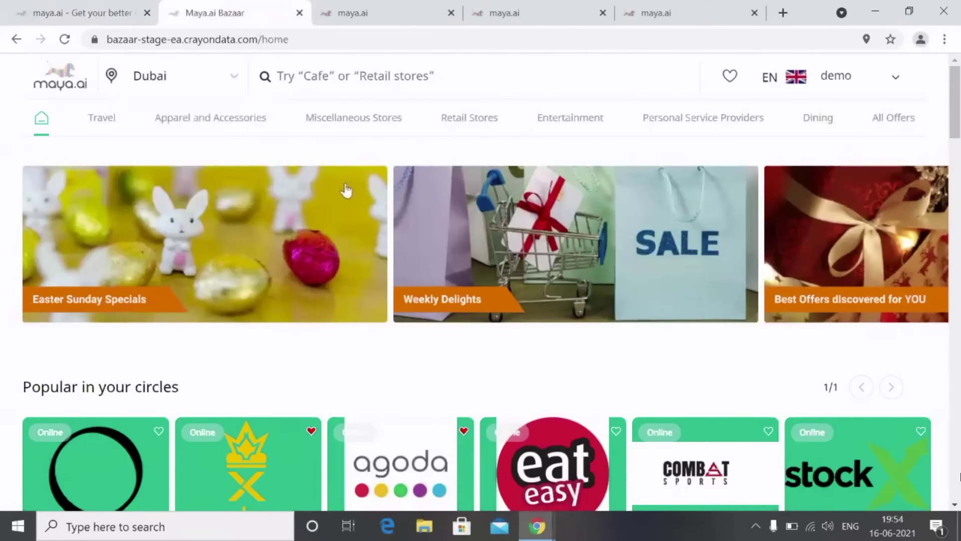
pyautogui.scroll(-3, 389, 372)
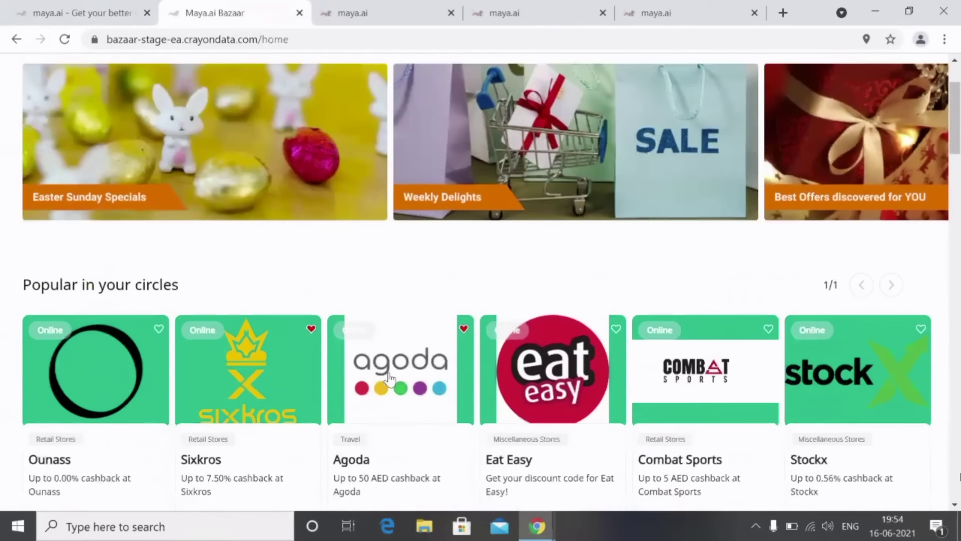
pyautogui.scroll(-4, 389, 379)
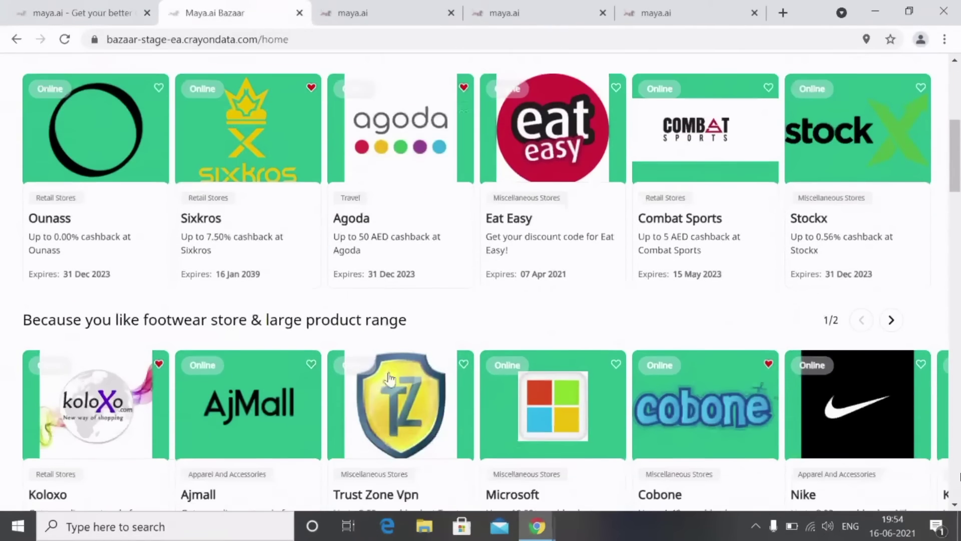
pyautogui.scroll(-2, 320, 460)
pyautogui.scroll(-2, 325, 468)
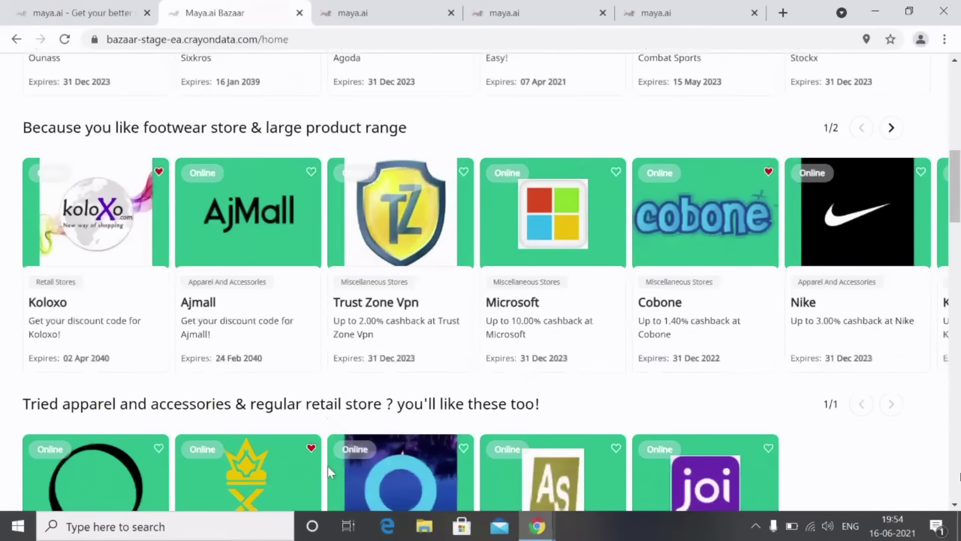
pyautogui.scroll(-2, 328, 468)
pyautogui.scroll(-4, 329, 469)
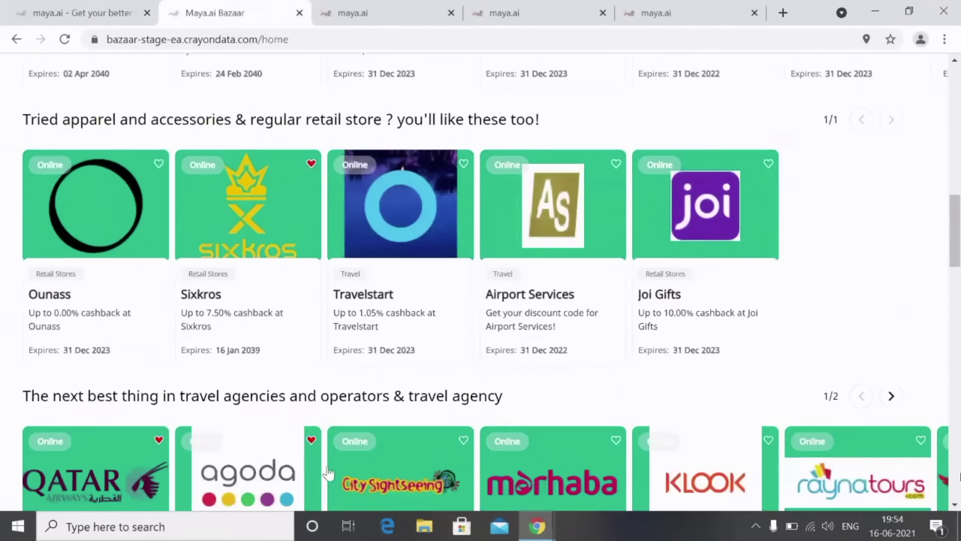
pyautogui.scroll(-2, 329, 472)
pyautogui.scroll(-3, 329, 471)
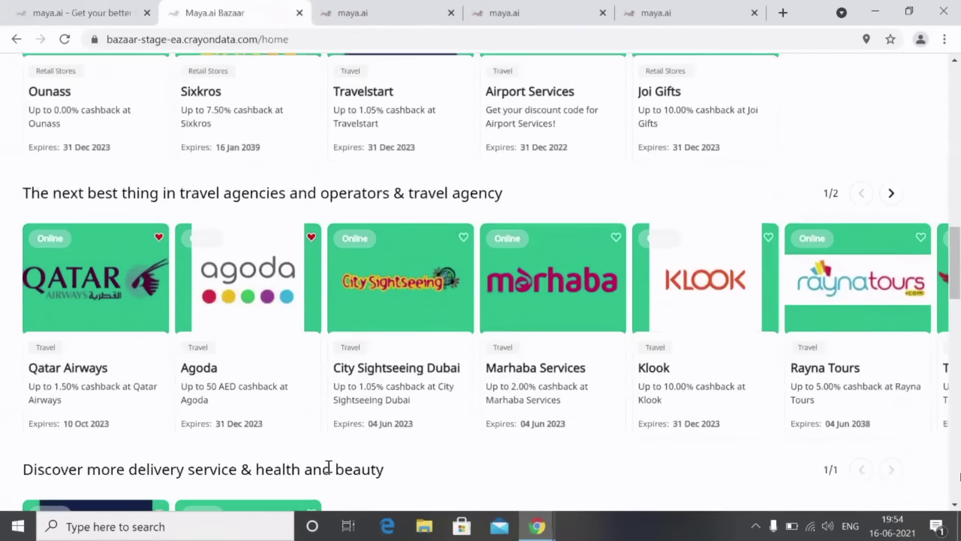
pyautogui.scroll(-1, 330, 472)
pyautogui.scroll(-3, 331, 472)
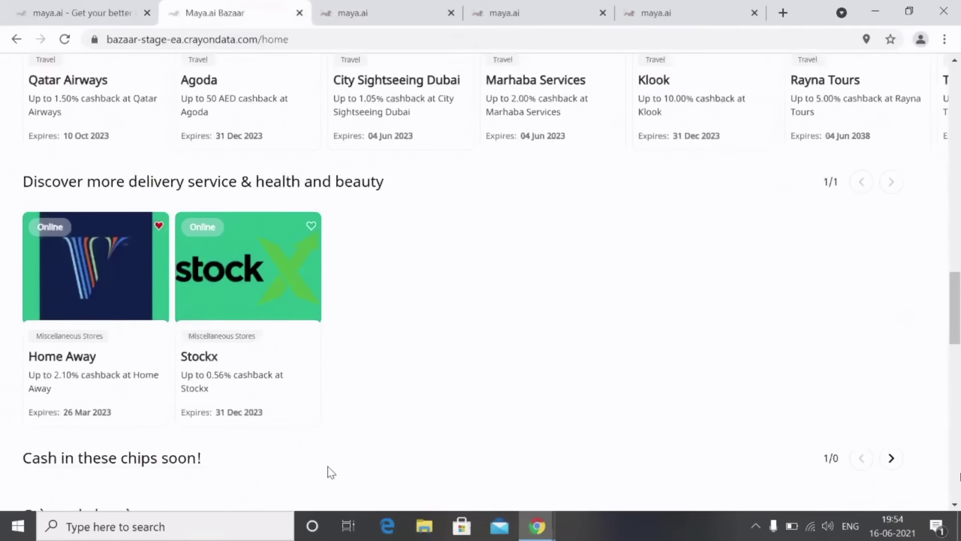
pyautogui.scroll(1, 330, 472)
pyautogui.scroll(2, 330, 472)
pyautogui.scroll(1, 352, 313)
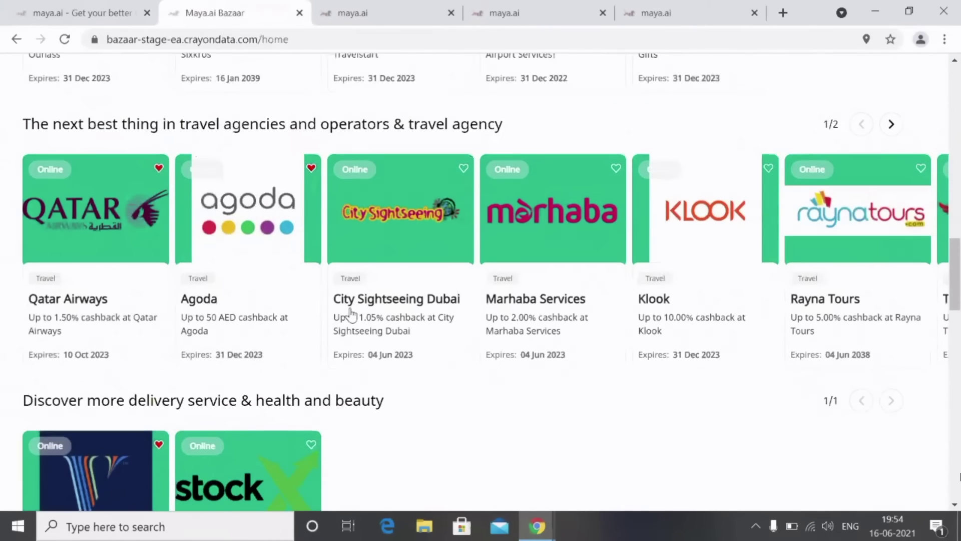
# Open City Sightseeing Dubai and claim its 1.05% cashback offer.
pyautogui.click(399, 307)
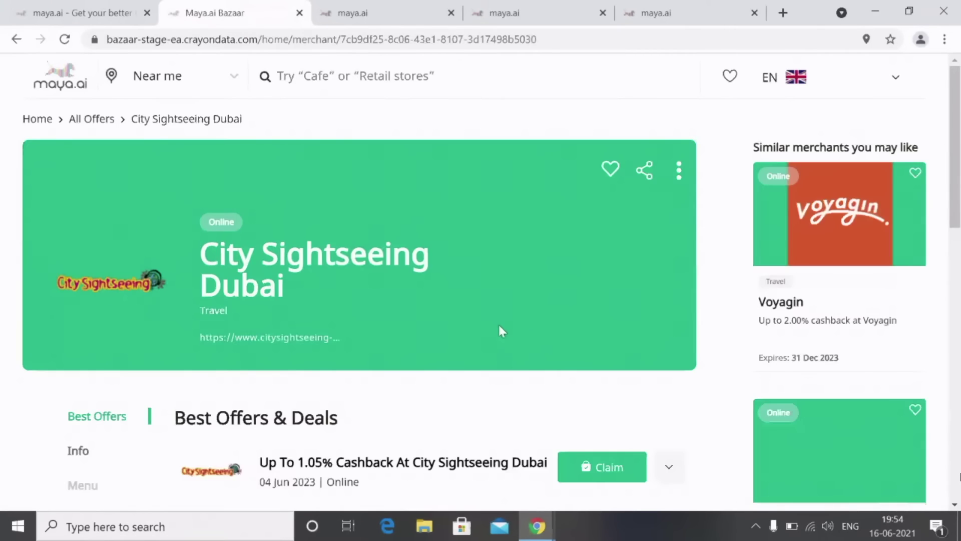
pyautogui.scroll(-1, 501, 328)
pyautogui.scroll(-2, 612, 293)
pyautogui.scroll(-2, 612, 293)
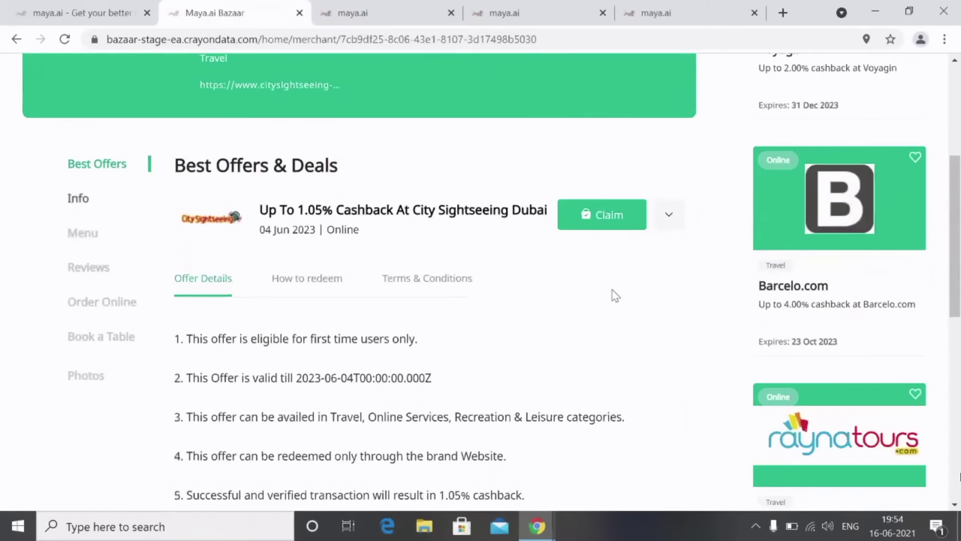
pyautogui.scroll(-1, 613, 295)
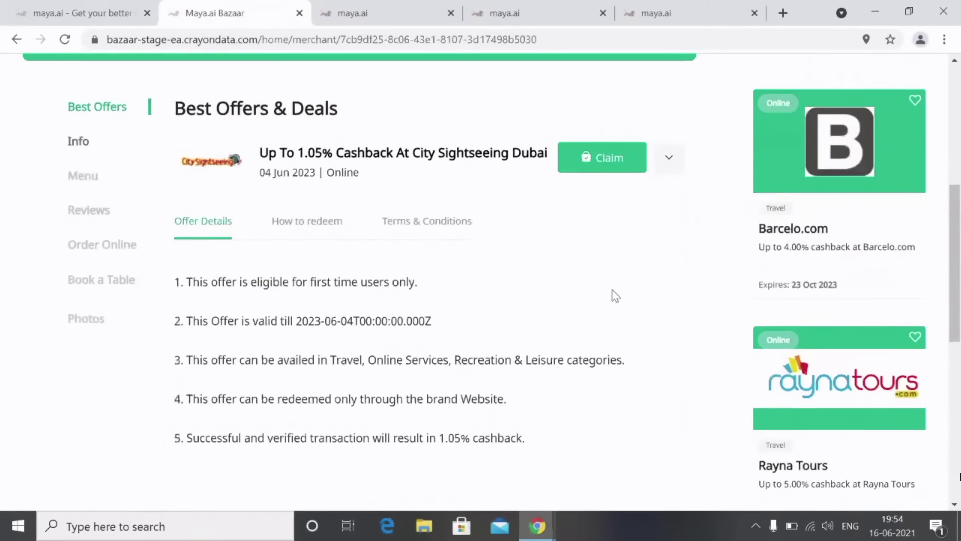
pyautogui.click(612, 172)
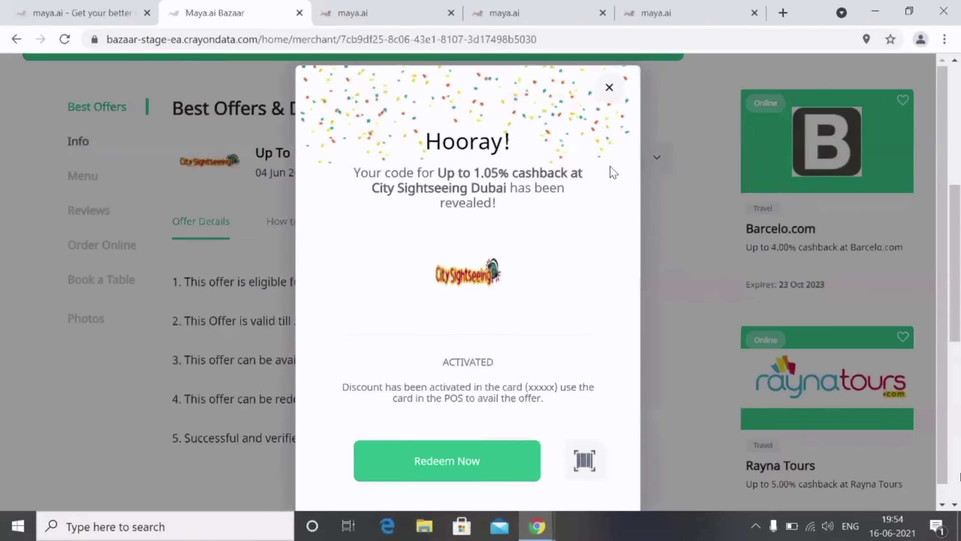
pyautogui.click(609, 88)
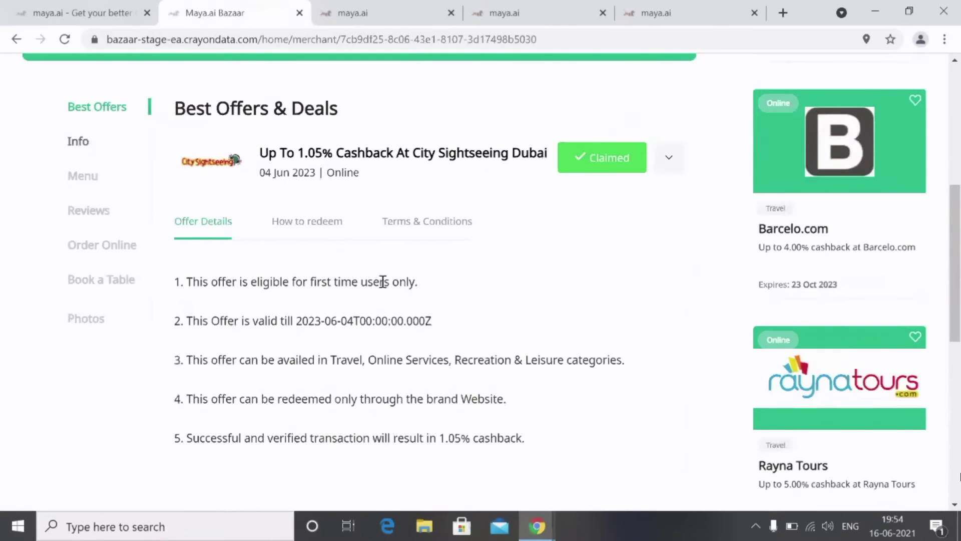
# Review the offer's How to redeem steps and Terms & Conditions.
pyautogui.click(320, 238)
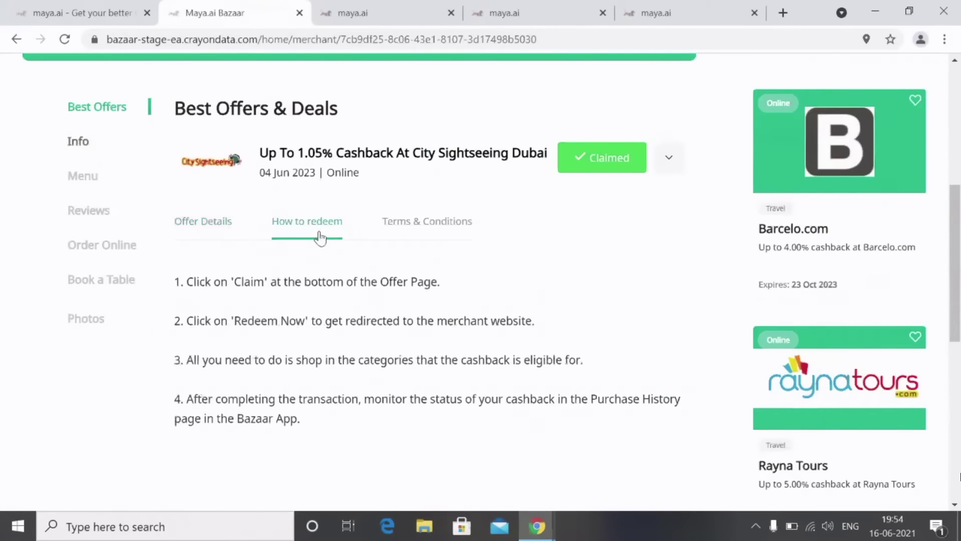
pyautogui.click(407, 239)
pyautogui.scroll(1, 535, 245)
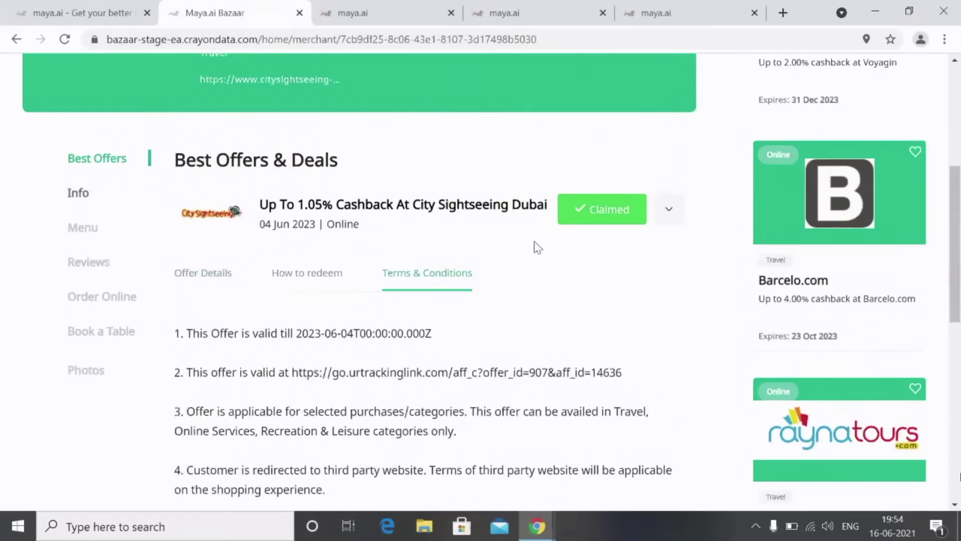
pyautogui.scroll(1, 536, 245)
pyautogui.scroll(2, 536, 246)
pyautogui.scroll(1, 538, 240)
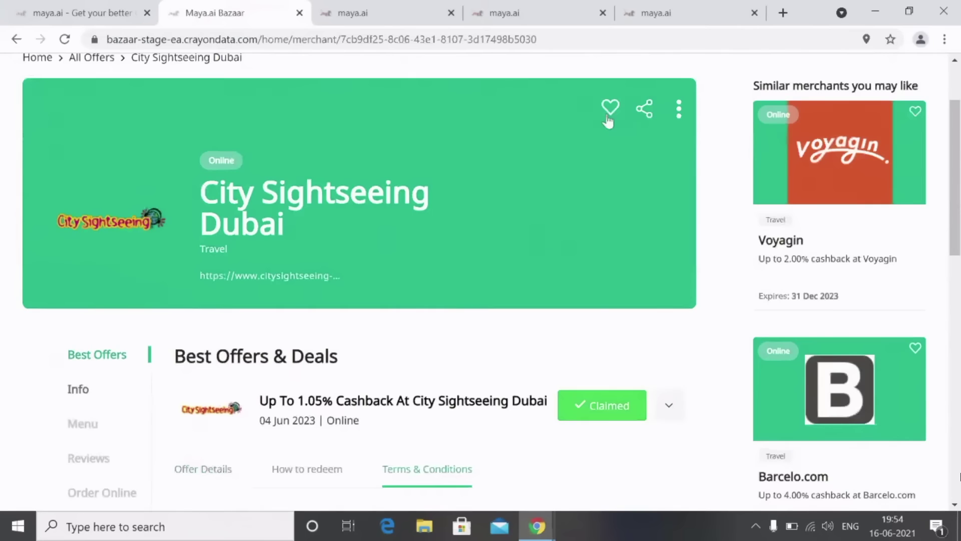
# Ask for more merchants like City Sightseeing Dubai with More Like this.
pyautogui.click(678, 119)
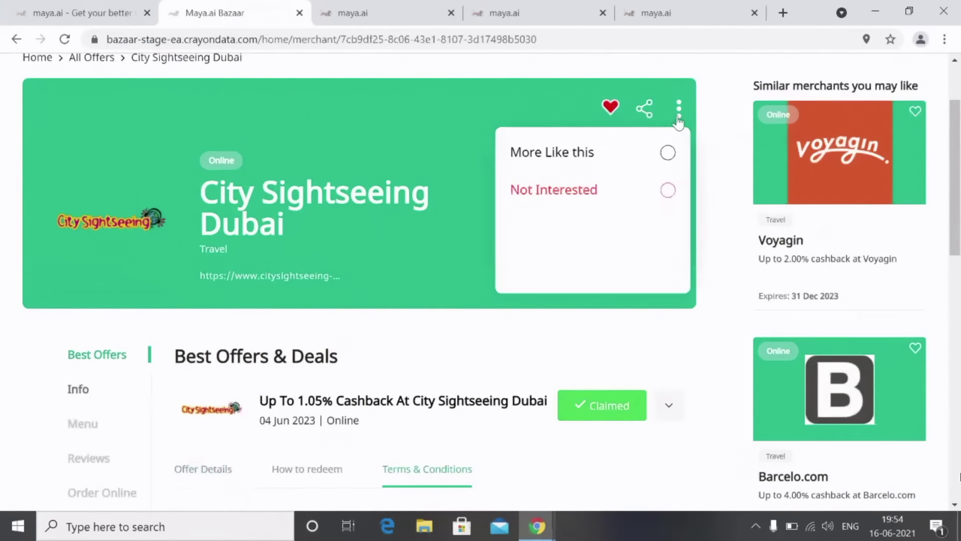
pyautogui.click(668, 154)
pyautogui.scroll(1, 460, 207)
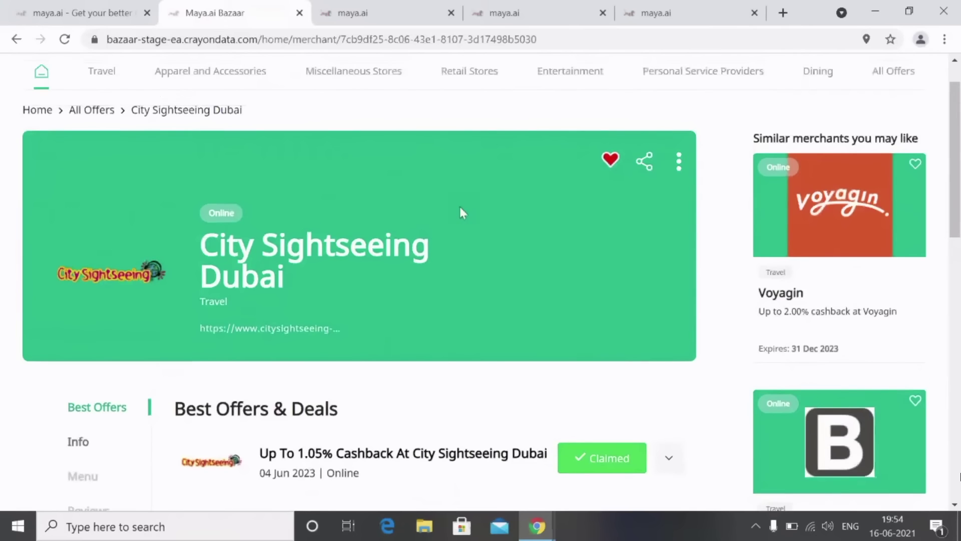
# Build a Customer Specific Taste Profile for ages 19–31, income 50-100, all genders and Mid Spend.
pyautogui.click(382, 12)
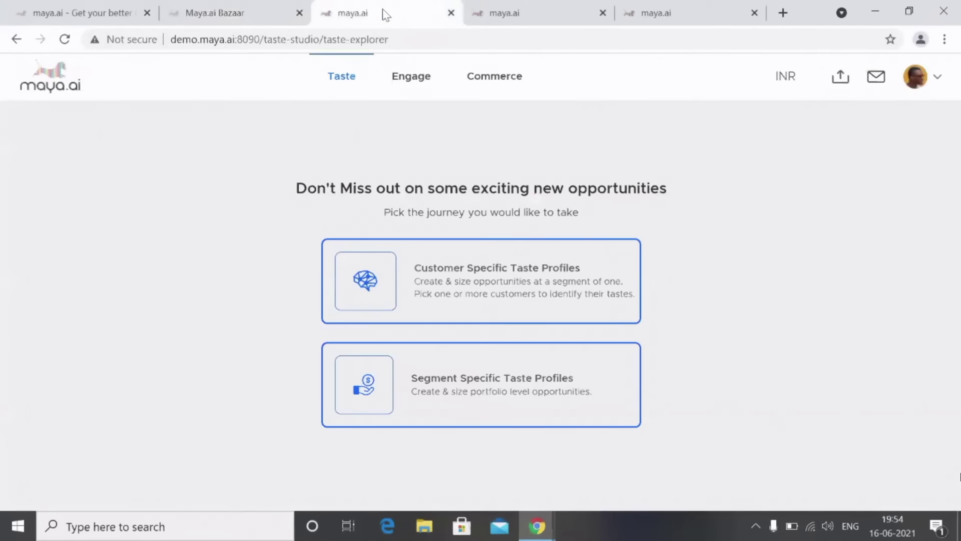
pyautogui.click(485, 388)
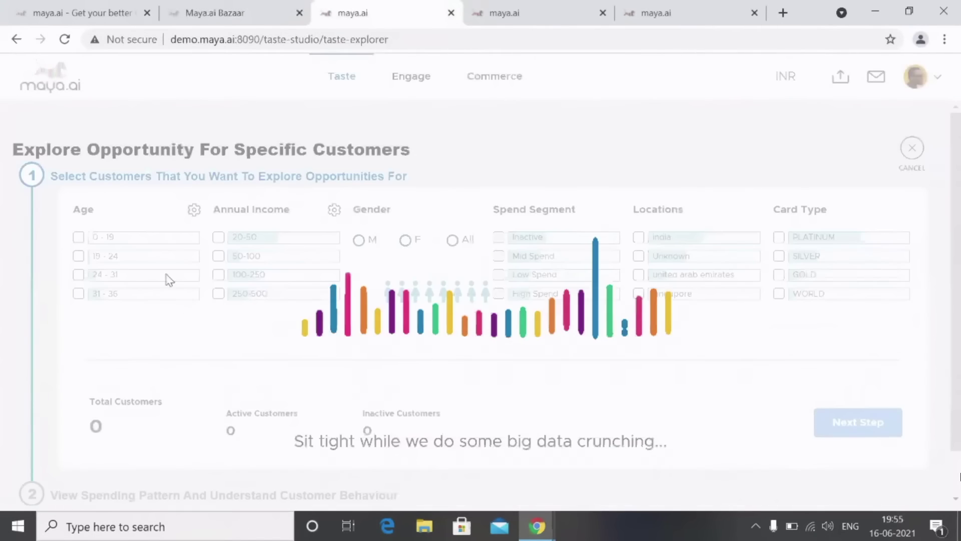
pyautogui.click(79, 257)
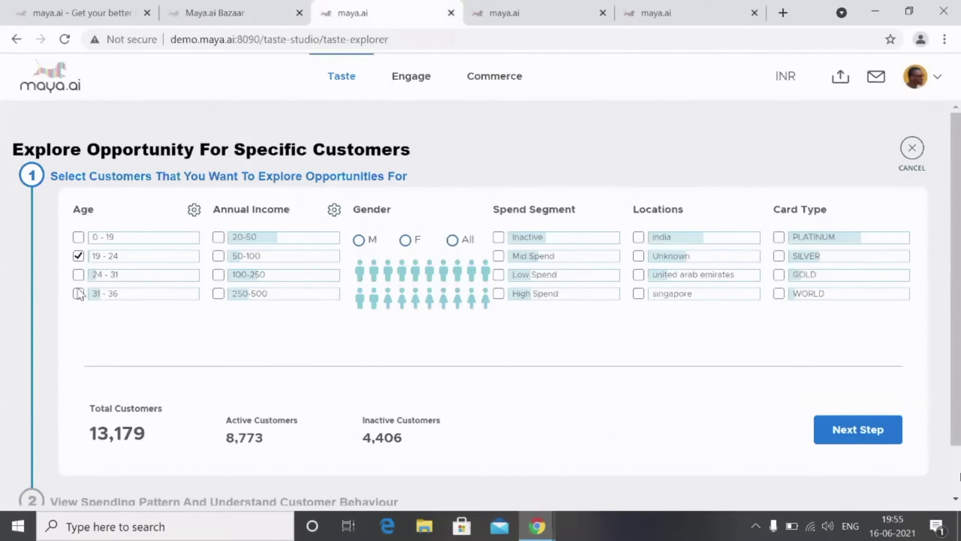
pyautogui.click(79, 274)
pyautogui.click(218, 256)
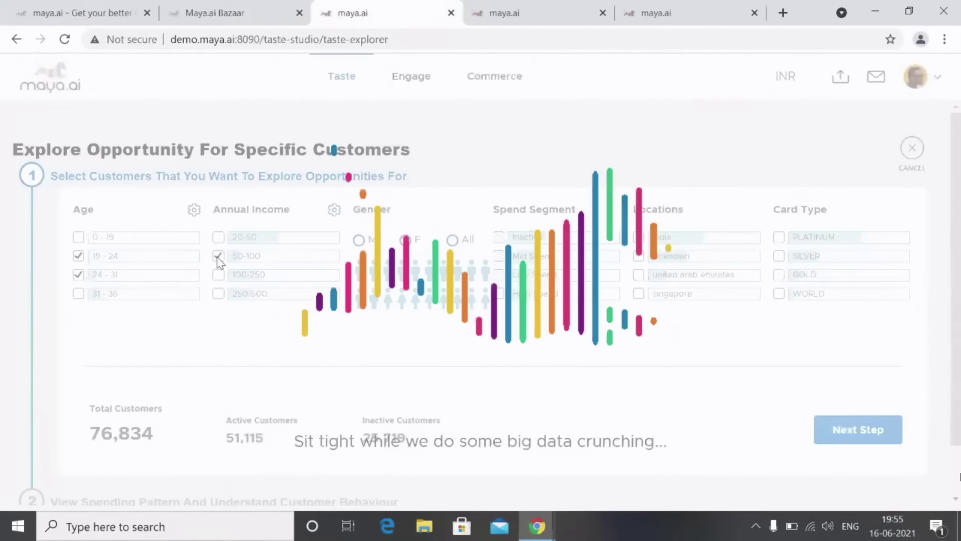
pyautogui.click(454, 241)
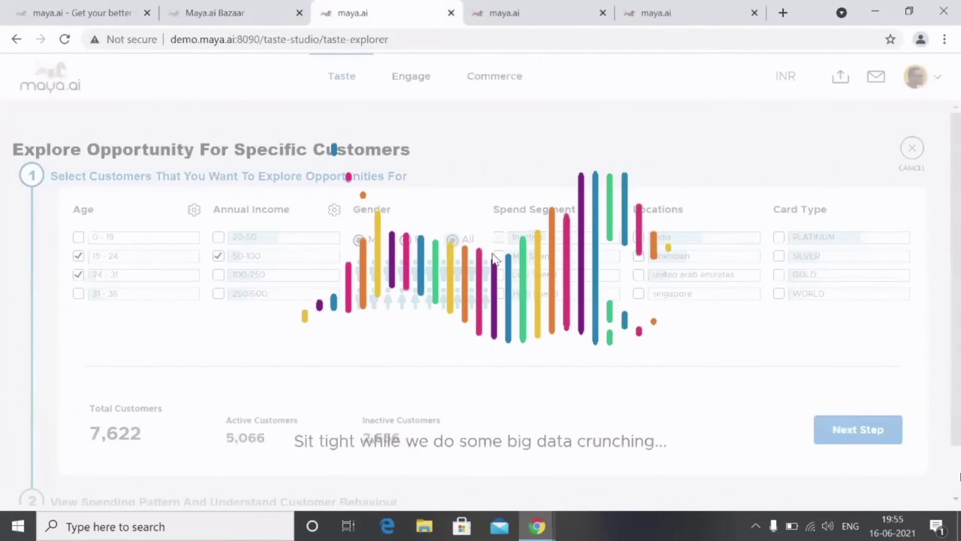
pyautogui.click(498, 256)
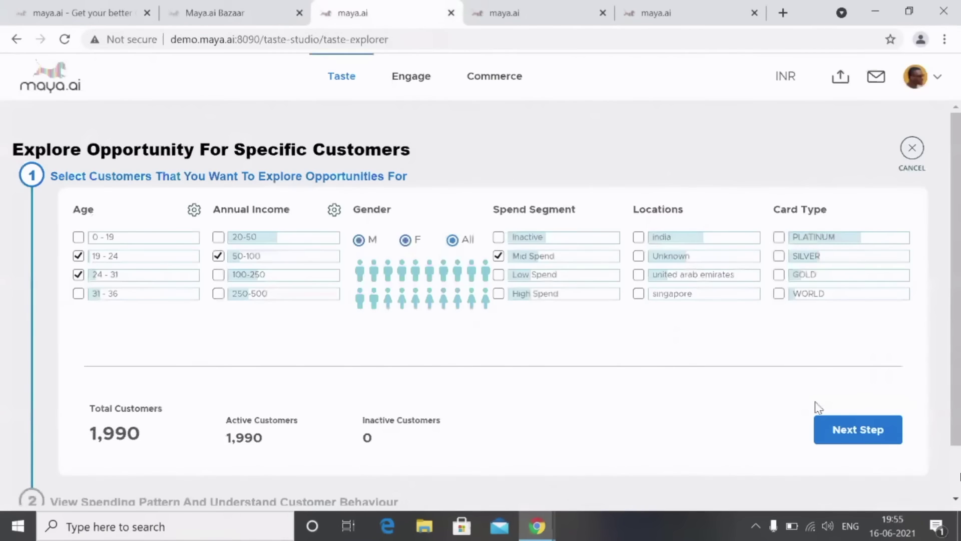
pyautogui.click(845, 432)
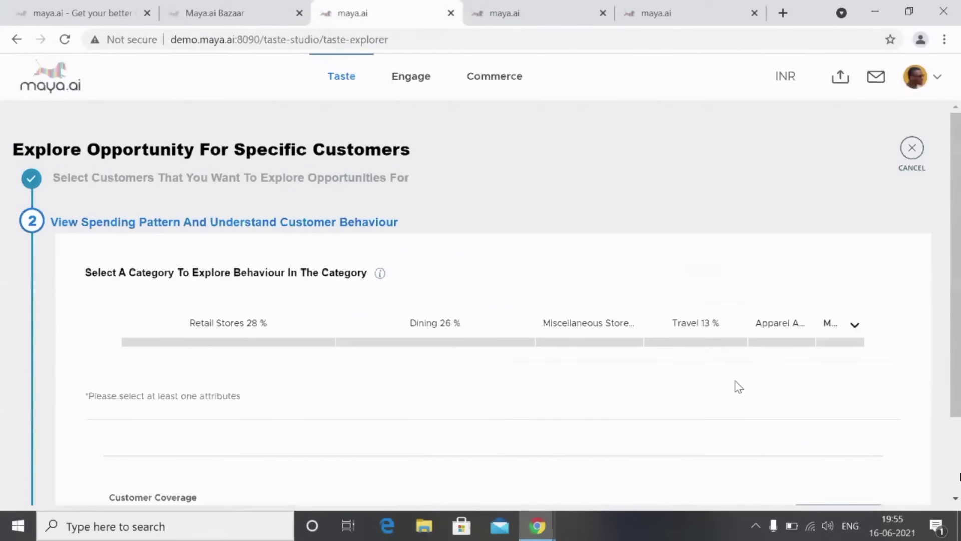
# In Apparel, select Women, Casual Wear, Apparels, Clothing Store, Accessories, T Shirts and Cotton Wear.
pyautogui.click(765, 344)
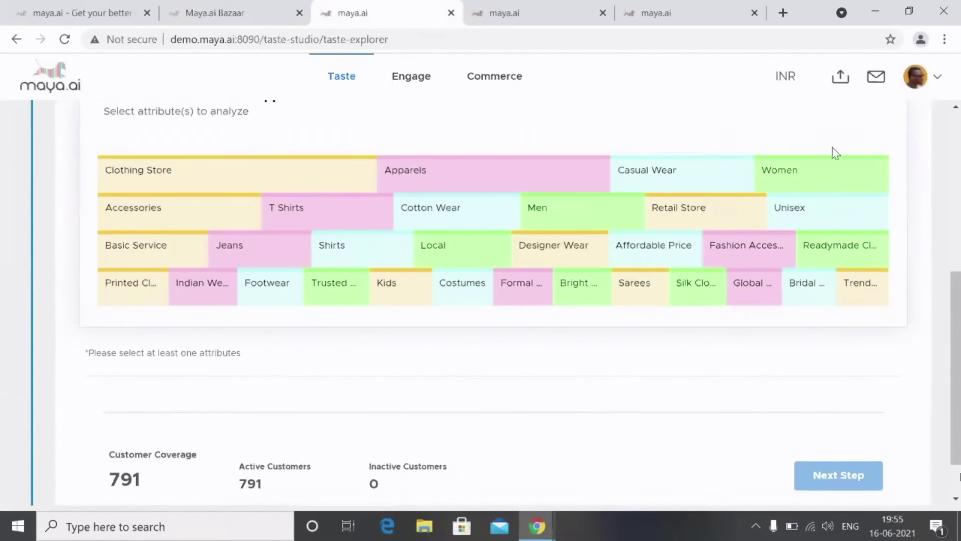
pyautogui.click(806, 175)
pyautogui.click(680, 186)
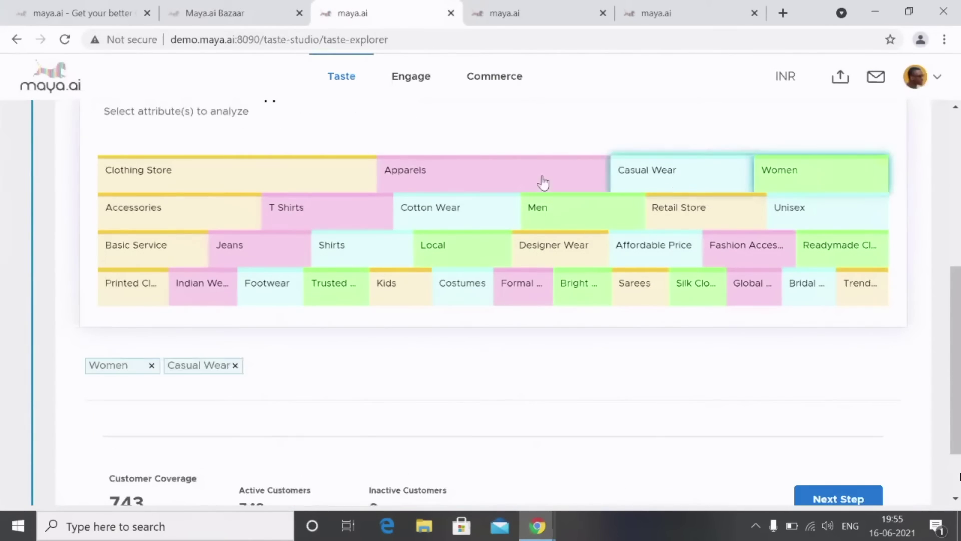
pyautogui.click(543, 183)
pyautogui.click(318, 184)
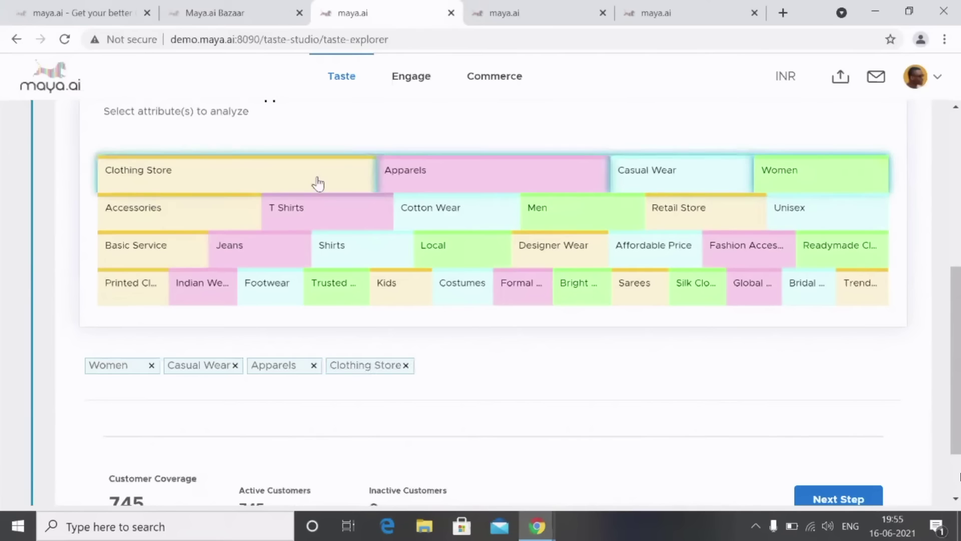
pyautogui.click(229, 217)
pyautogui.click(319, 218)
pyautogui.click(452, 214)
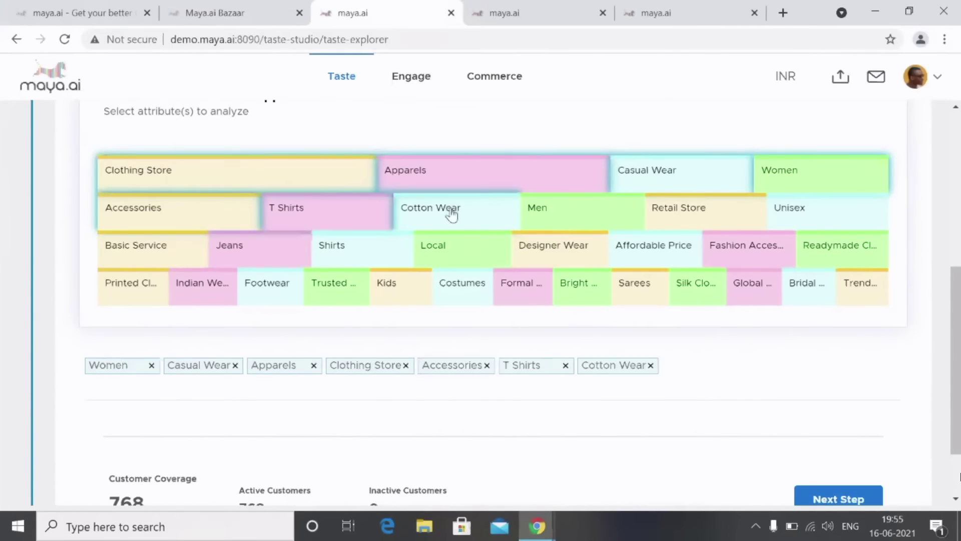
pyautogui.scroll(-2, 694, 266)
# Run the opportunity analysis and review the Available Opportunity of 99,106.
pyautogui.click(811, 417)
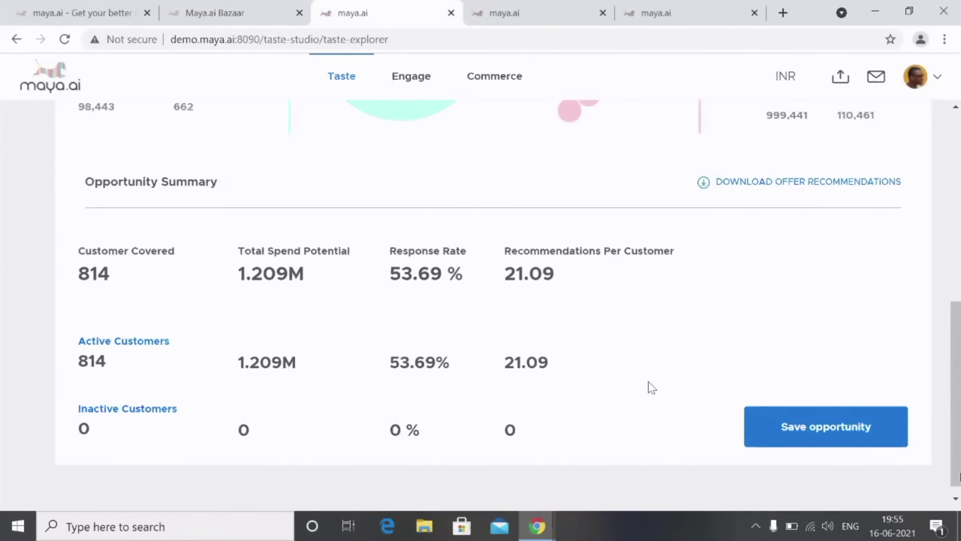
pyautogui.scroll(3, 649, 386)
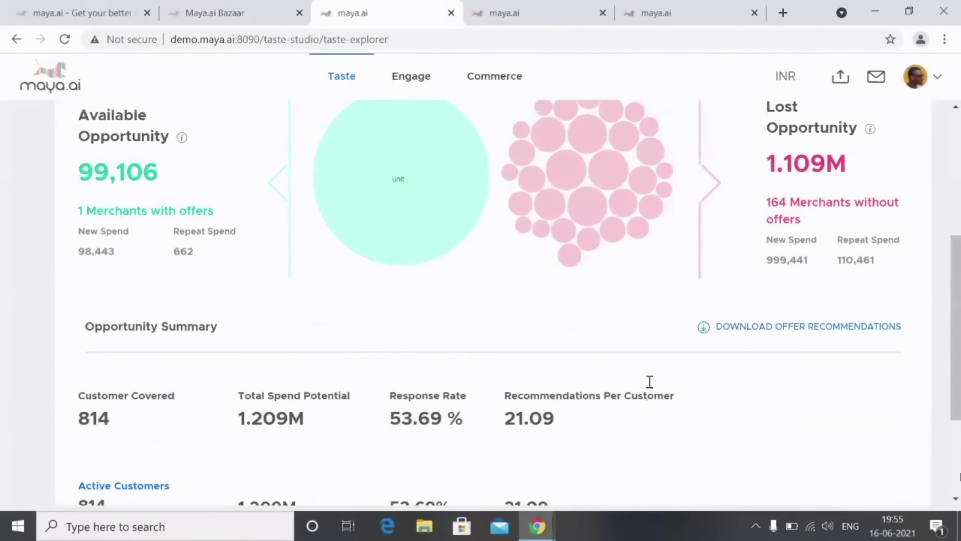
pyautogui.scroll(2, 650, 382)
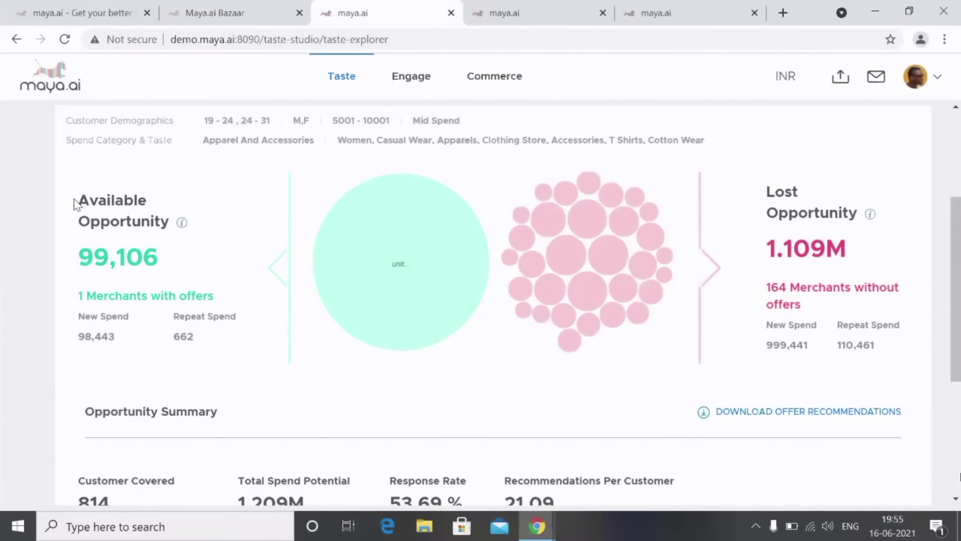
pyautogui.moveTo(75, 204); pyautogui.dragTo(161, 221)
pyautogui.click(194, 238)
# Review the 1.109M lost opportunity and the merchant split by offers (98,443 vs 999,441).
pyautogui.scroll(-1, 194, 238)
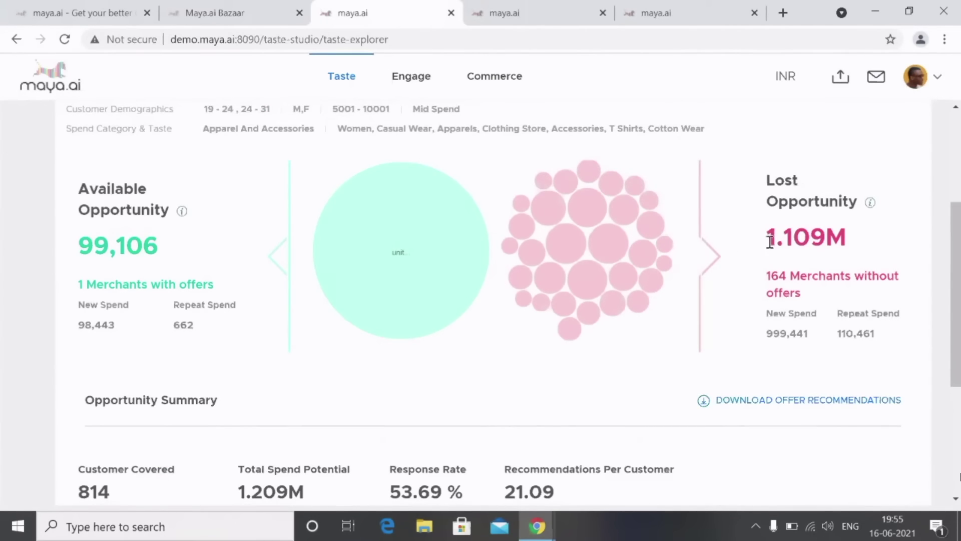
pyautogui.moveTo(770, 242); pyautogui.dragTo(849, 245)
pyautogui.click(857, 245)
pyautogui.scroll(-1, 860, 252)
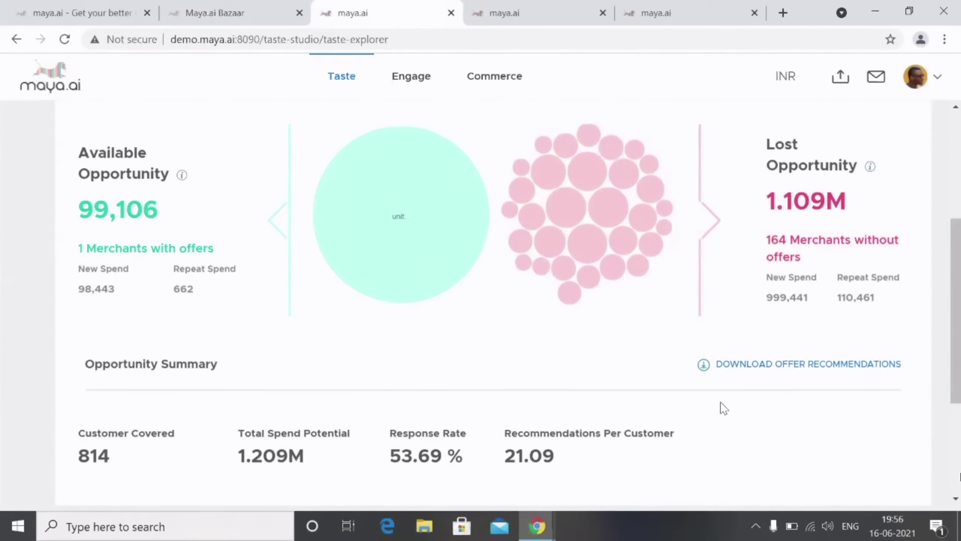
pyautogui.scroll(-1, 721, 405)
pyautogui.scroll(-1, 721, 404)
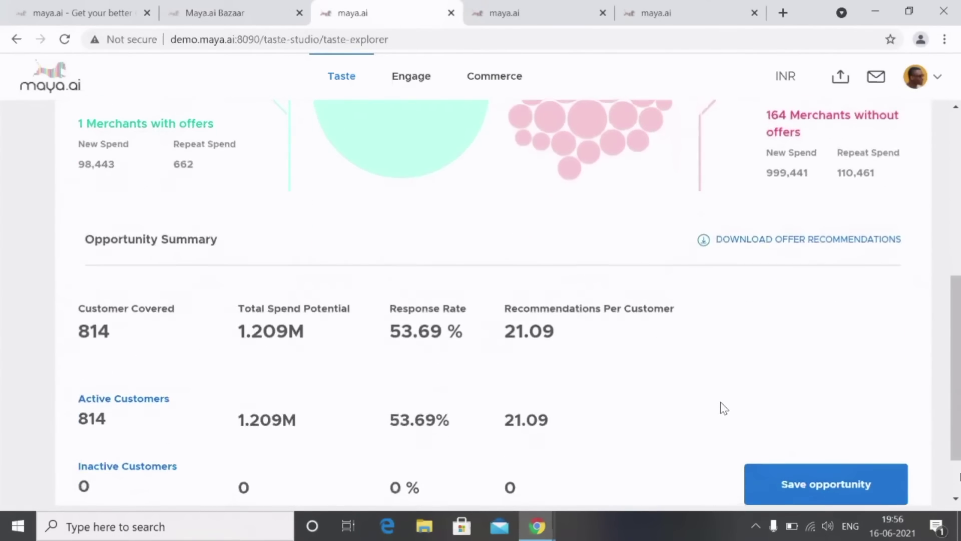
pyautogui.scroll(1, 720, 401)
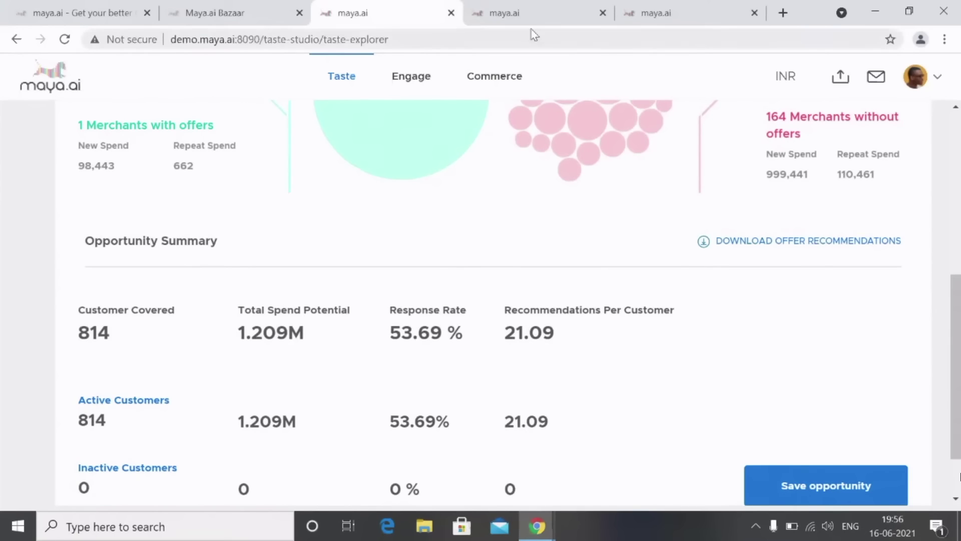
pyautogui.moveTo(550, 118)
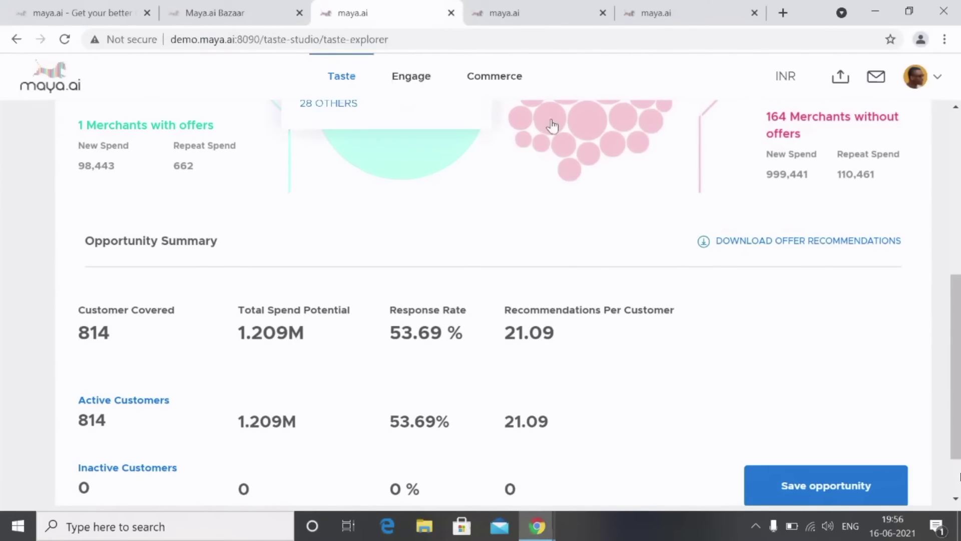
pyautogui.click(548, 17)
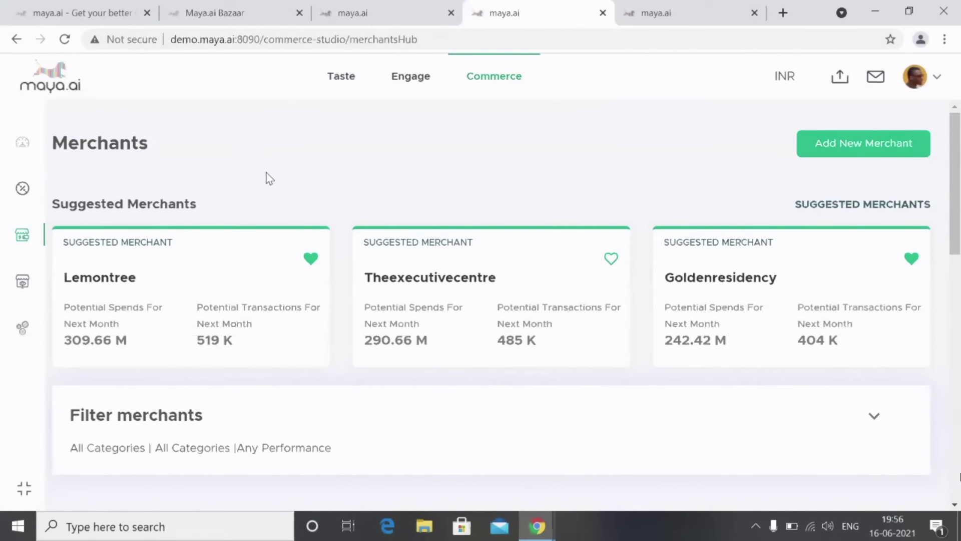
pyautogui.scroll(-2, 265, 175)
pyautogui.scroll(-2, 268, 178)
pyautogui.scroll(-2, 269, 177)
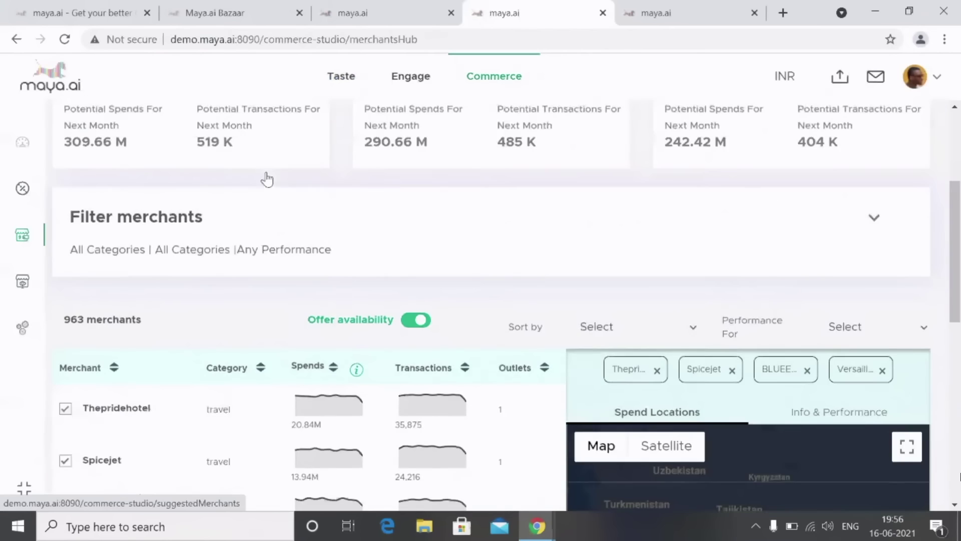
pyautogui.scroll(-1, 269, 178)
pyautogui.scroll(-2, 269, 178)
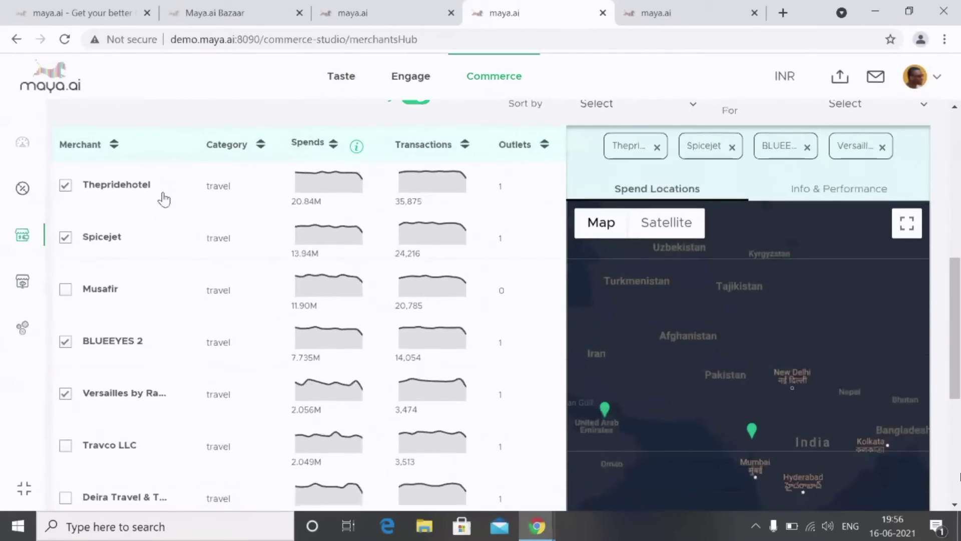
pyautogui.click(65, 274)
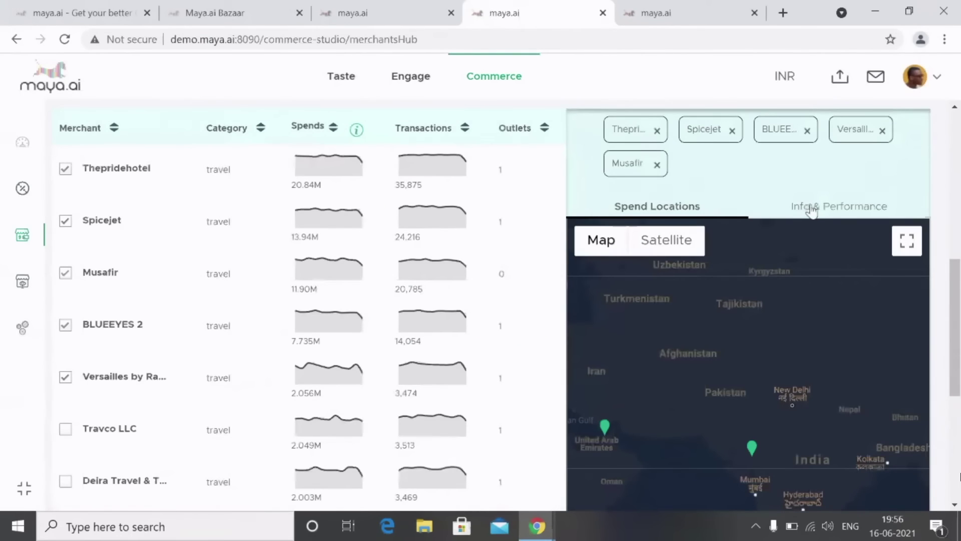
pyautogui.click(812, 211)
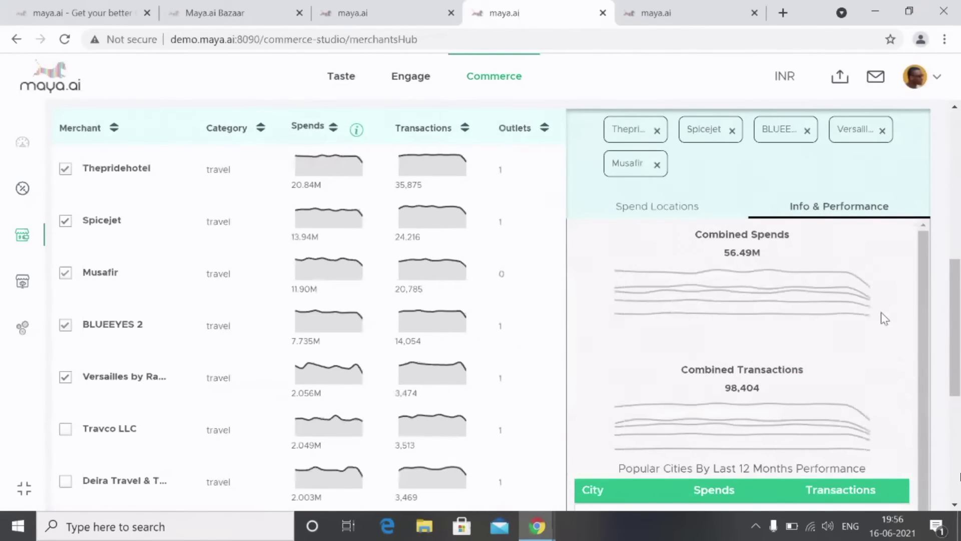
pyautogui.scroll(-1, 883, 319)
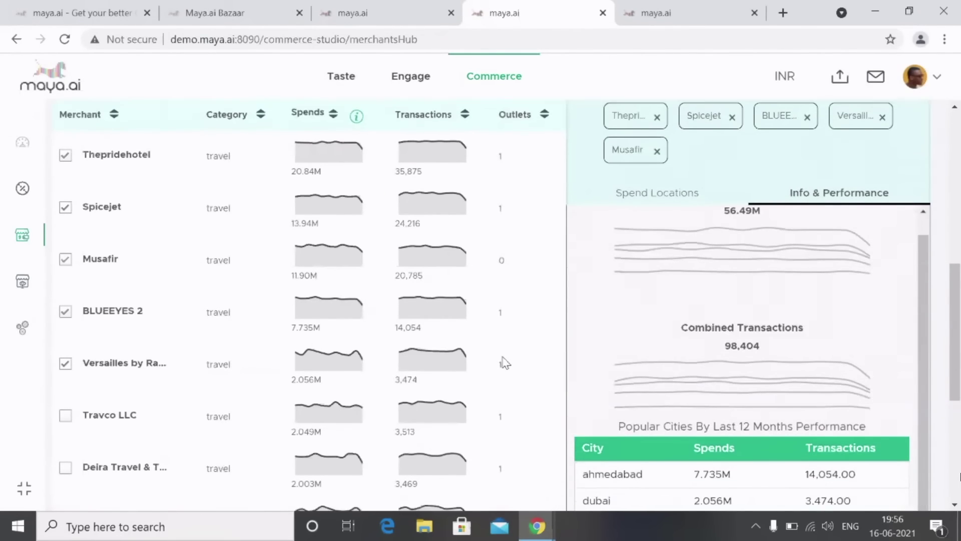
pyautogui.scroll(-2, 504, 361)
pyautogui.scroll(3, 505, 361)
pyautogui.scroll(1, 505, 361)
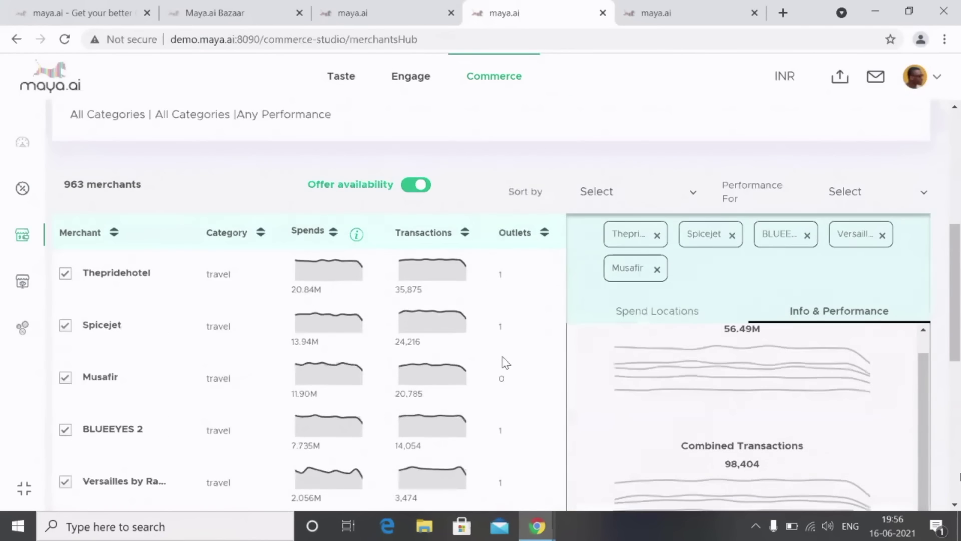
pyautogui.scroll(2, 505, 361)
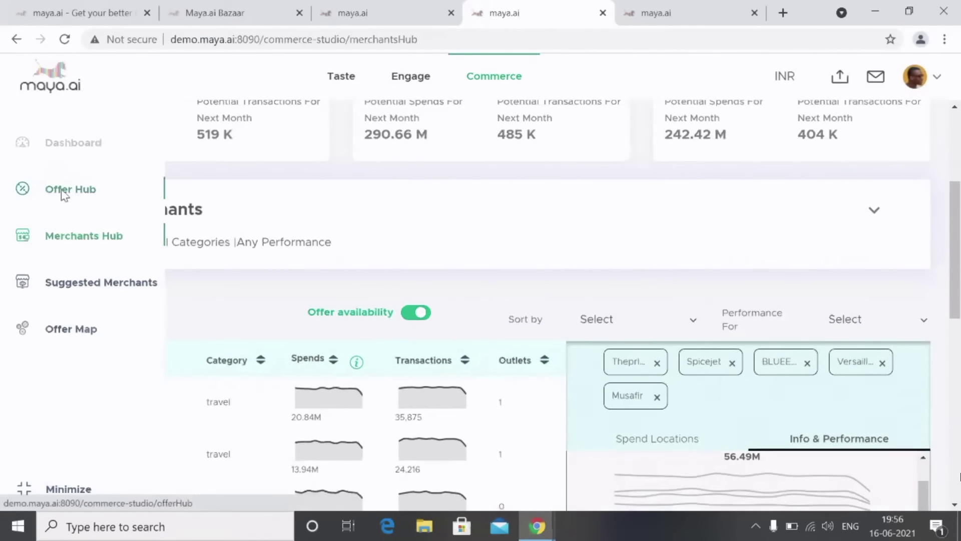
# Filter the Offers Hub to Active, Dining and Long Tail, leaving 63 of 1899 offers.
pyautogui.click(62, 190)
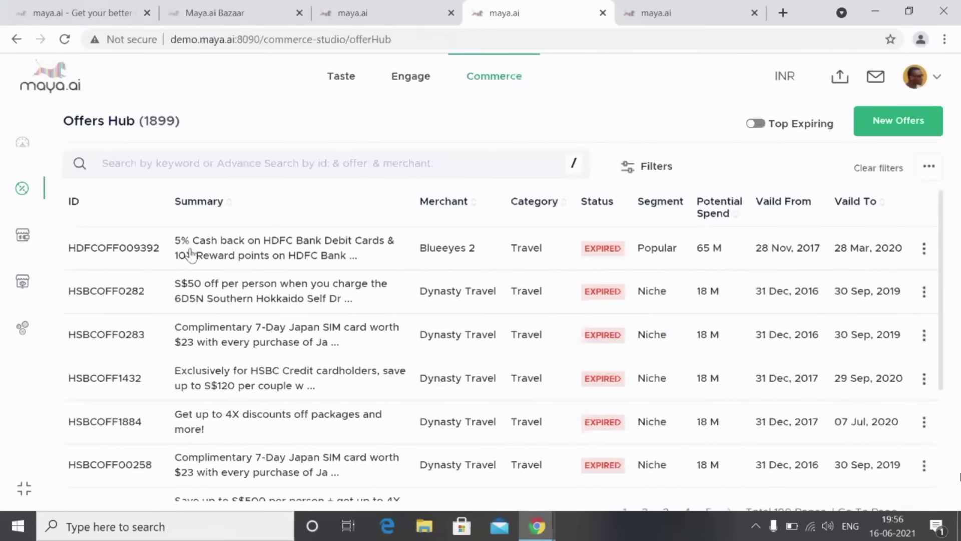
pyautogui.scroll(-1, 335, 325)
pyautogui.scroll(-2, 335, 325)
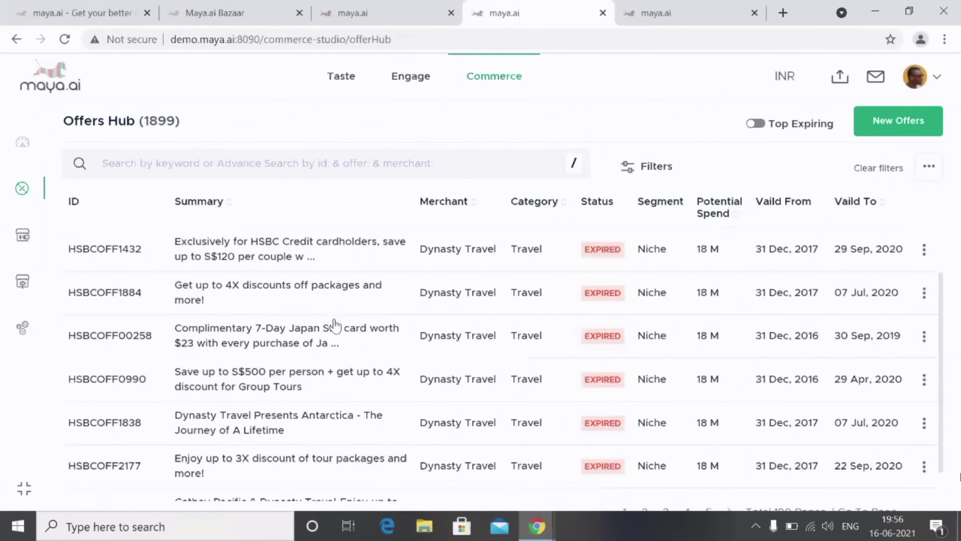
pyautogui.scroll(-1, 335, 326)
pyautogui.scroll(-1, 335, 326)
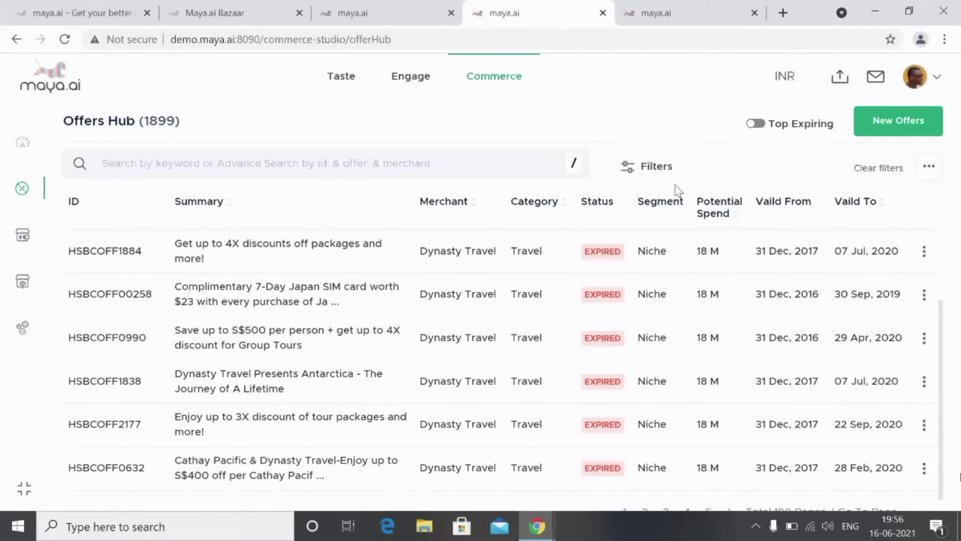
pyautogui.click(639, 172)
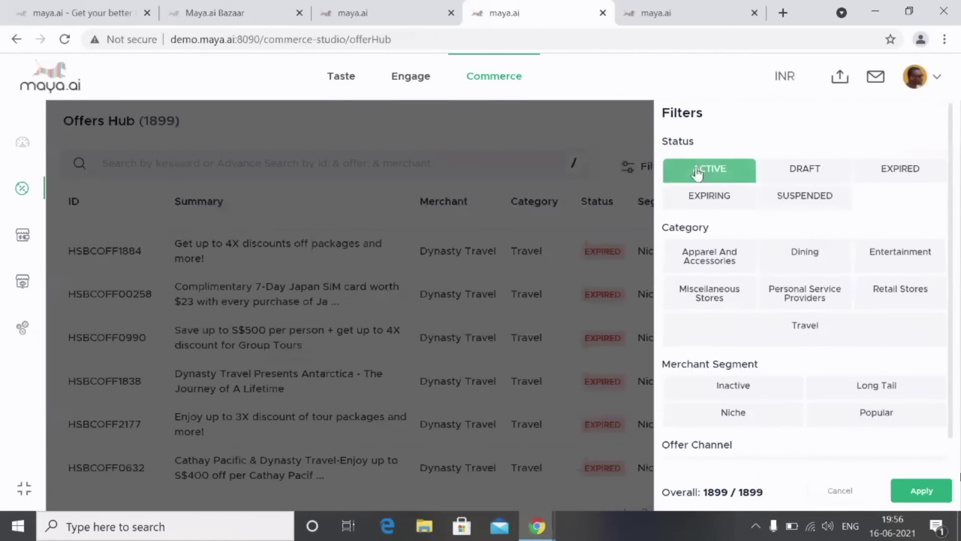
pyautogui.click(801, 258)
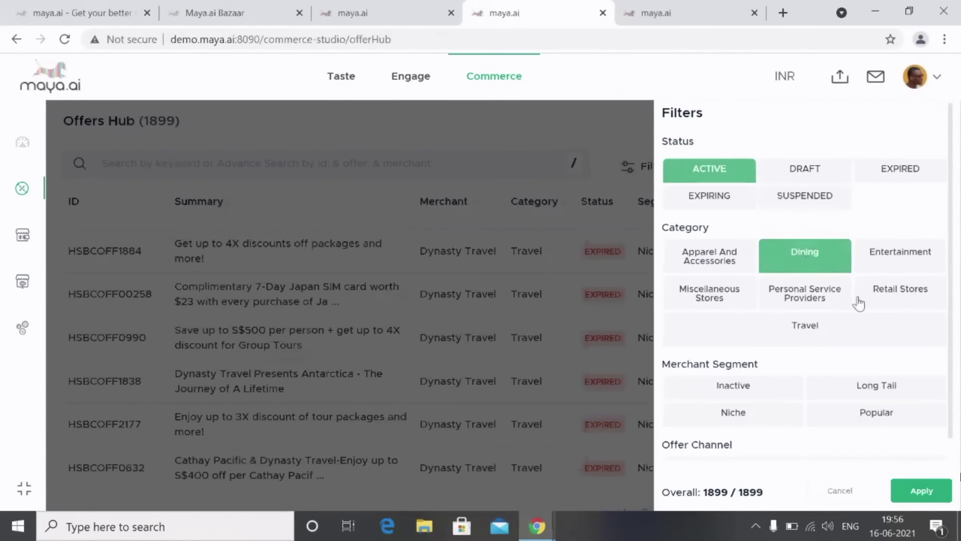
pyautogui.click(856, 390)
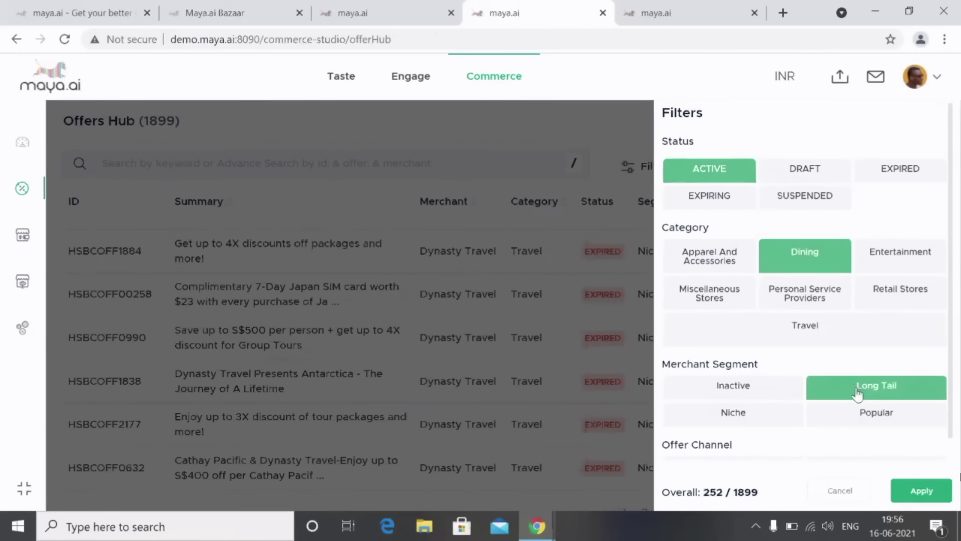
pyautogui.click(922, 491)
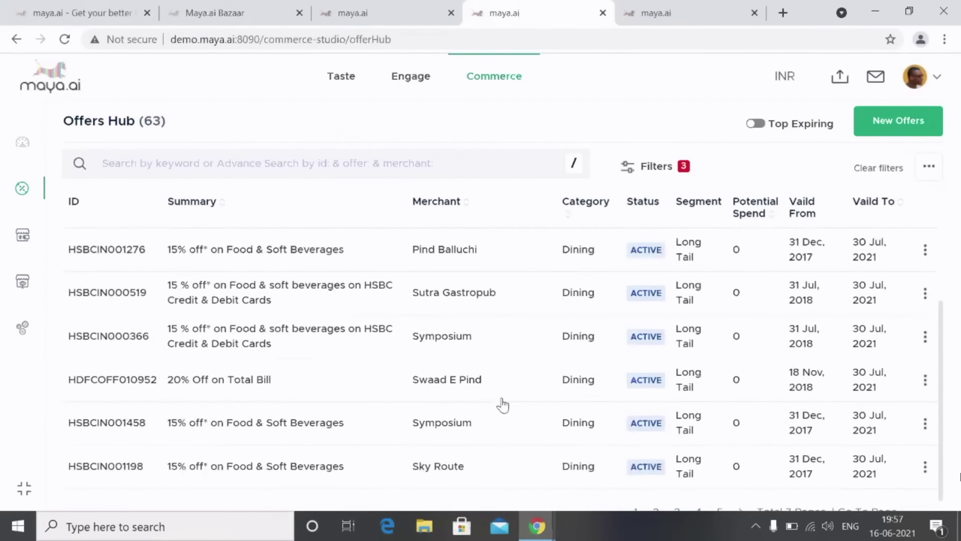
pyautogui.scroll(1, 503, 405)
pyautogui.scroll(2, 502, 405)
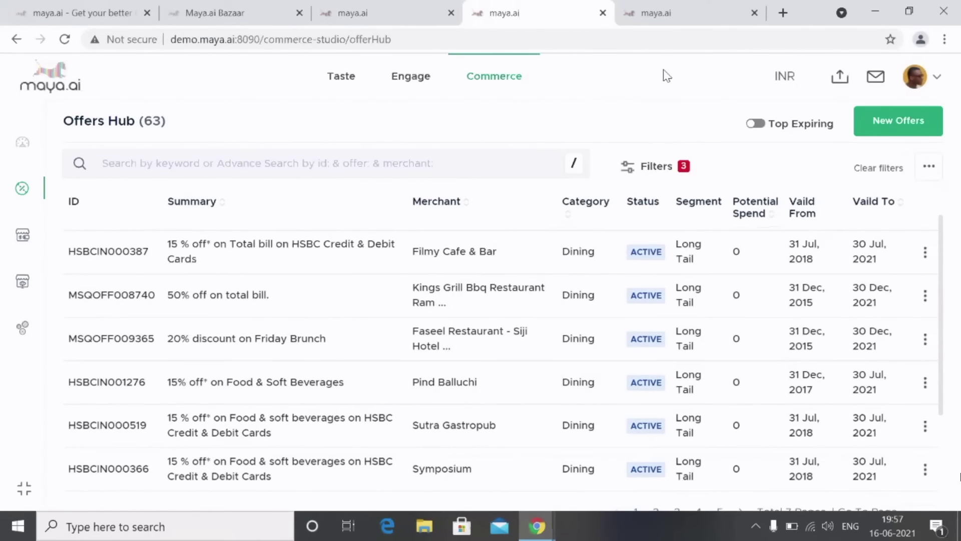
# Open Engage and switch the campaign list to Event Based Campaigns.
pyautogui.click(671, 13)
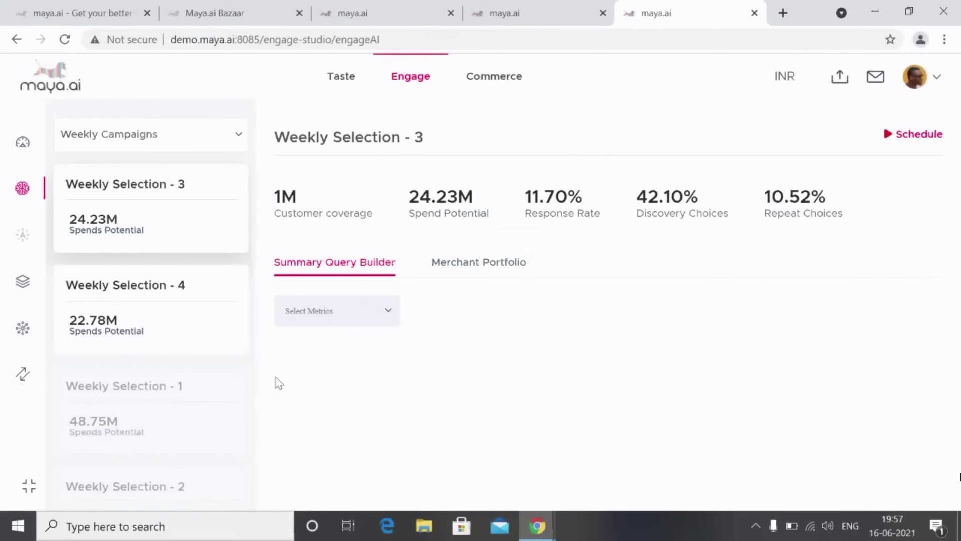
pyautogui.click(239, 138)
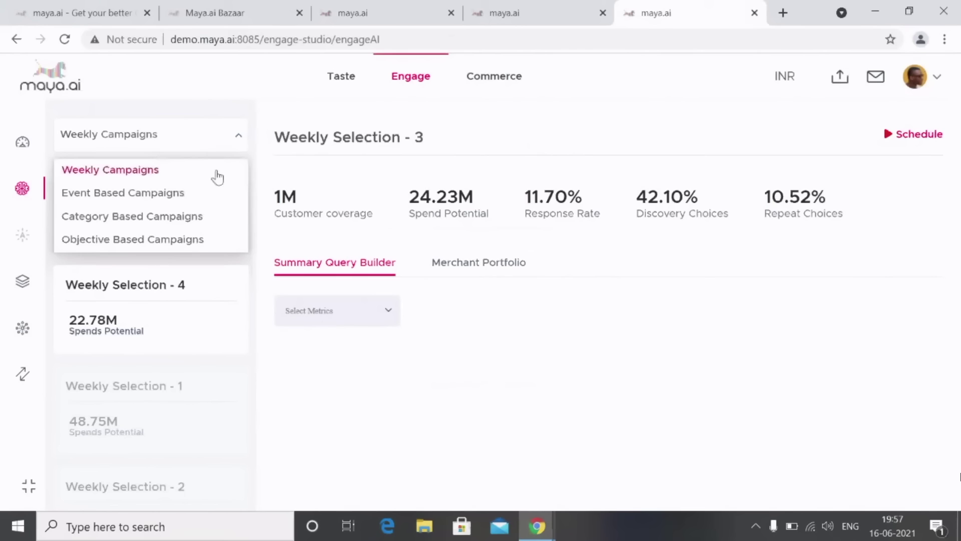
pyautogui.click(215, 203)
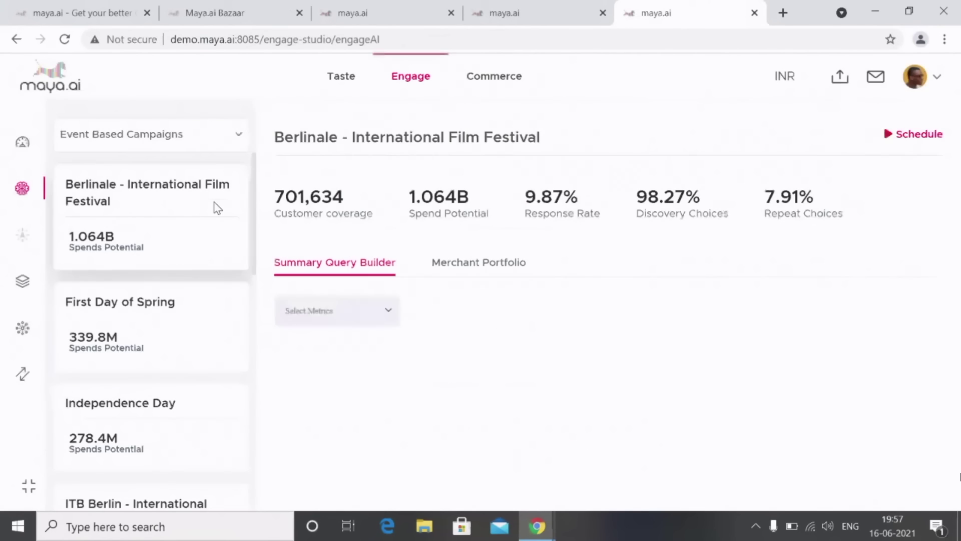
pyautogui.scroll(-1, 210, 261)
pyautogui.scroll(-2, 211, 261)
pyautogui.scroll(-1, 211, 261)
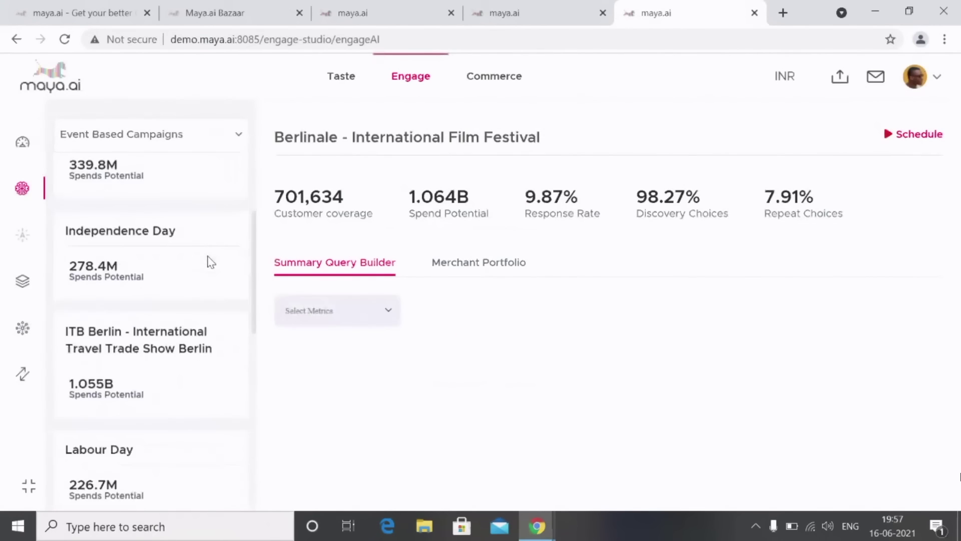
pyautogui.scroll(-1, 209, 262)
pyautogui.scroll(-1, 210, 262)
pyautogui.scroll(-1, 210, 261)
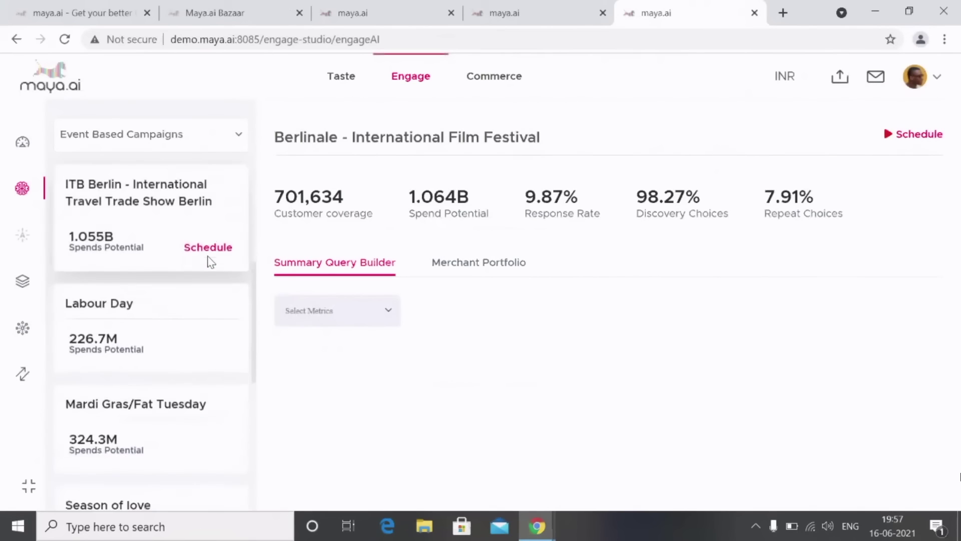
pyautogui.scroll(-1, 209, 261)
pyautogui.scroll(-1, 209, 261)
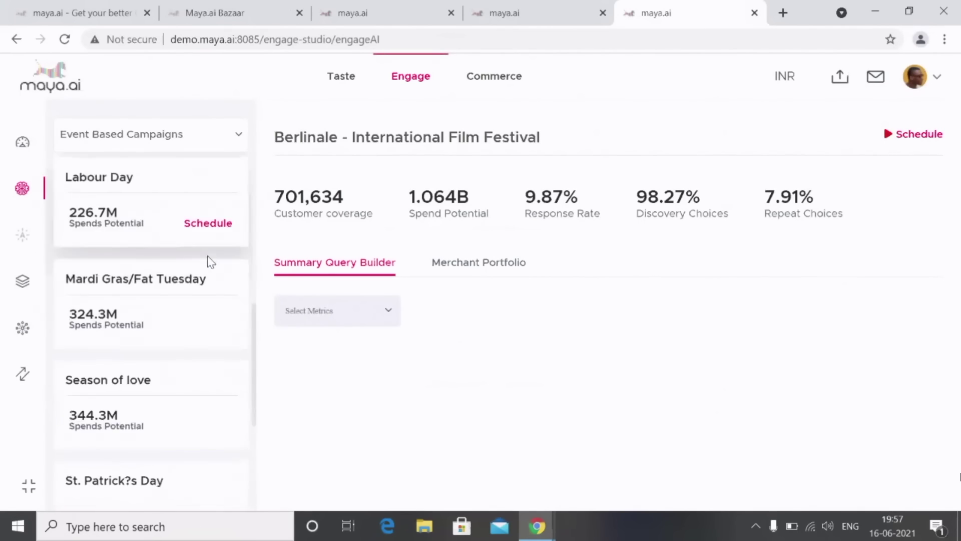
# Browse Category Based campaigns, then return to Event Based showing Berlinale - International Film Festival.
pyautogui.click(239, 139)
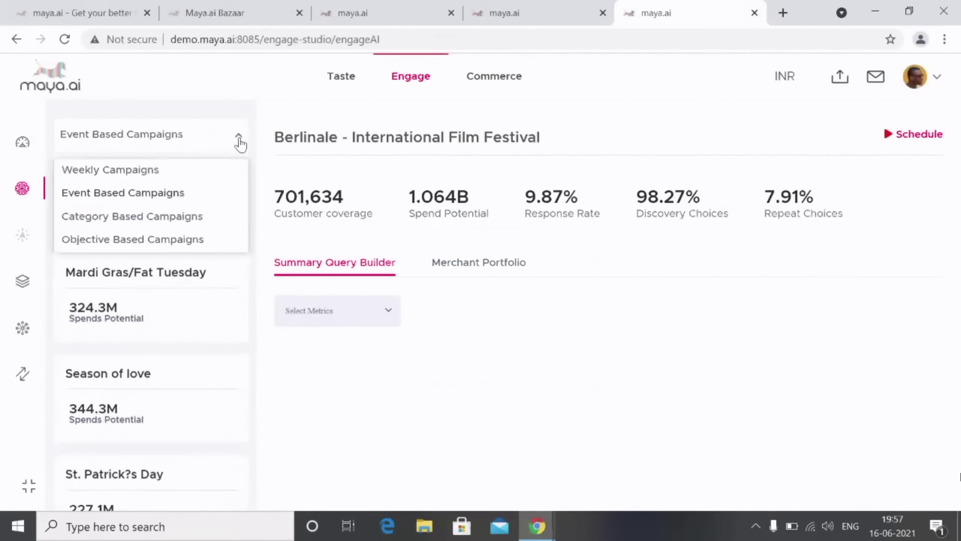
pyautogui.click(186, 218)
pyautogui.scroll(-1, 200, 303)
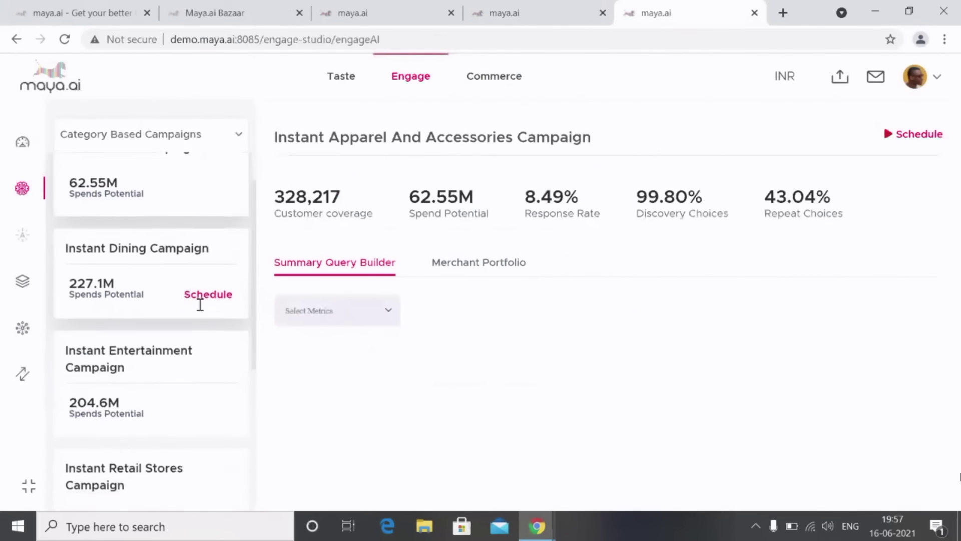
pyautogui.scroll(-1, 200, 304)
pyautogui.scroll(-1, 200, 304)
pyautogui.scroll(-1, 202, 310)
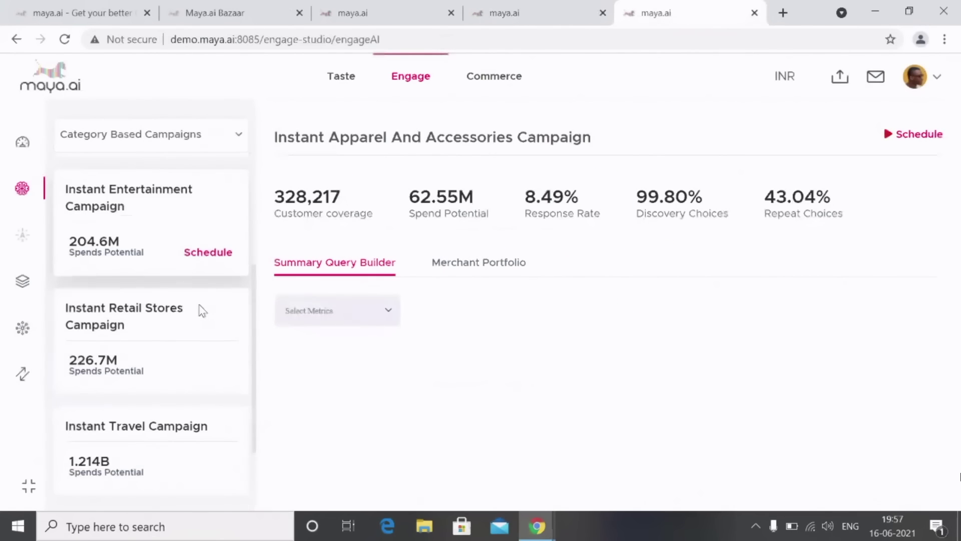
pyautogui.scroll(-1, 202, 310)
pyautogui.scroll(-1, 201, 311)
pyautogui.scroll(3, 199, 311)
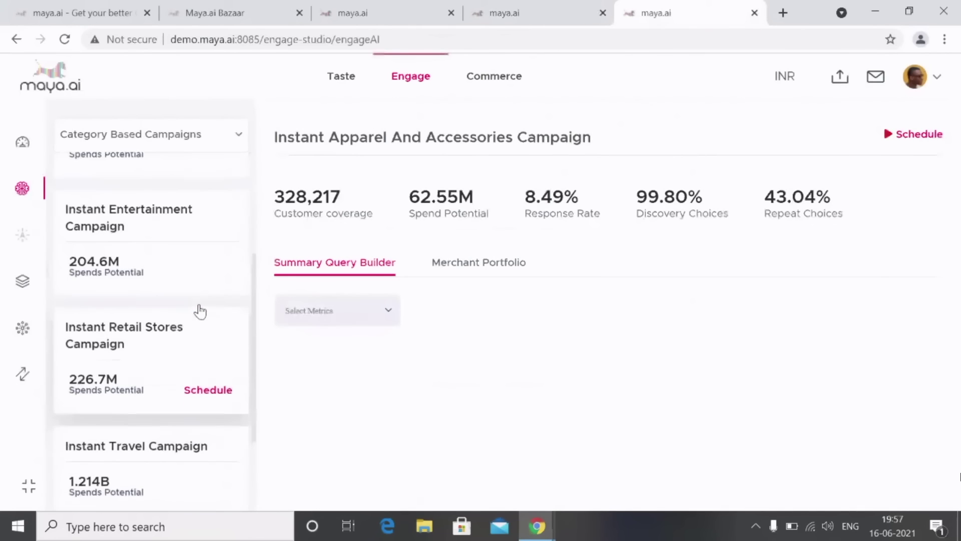
pyautogui.scroll(1, 200, 310)
pyautogui.click(238, 136)
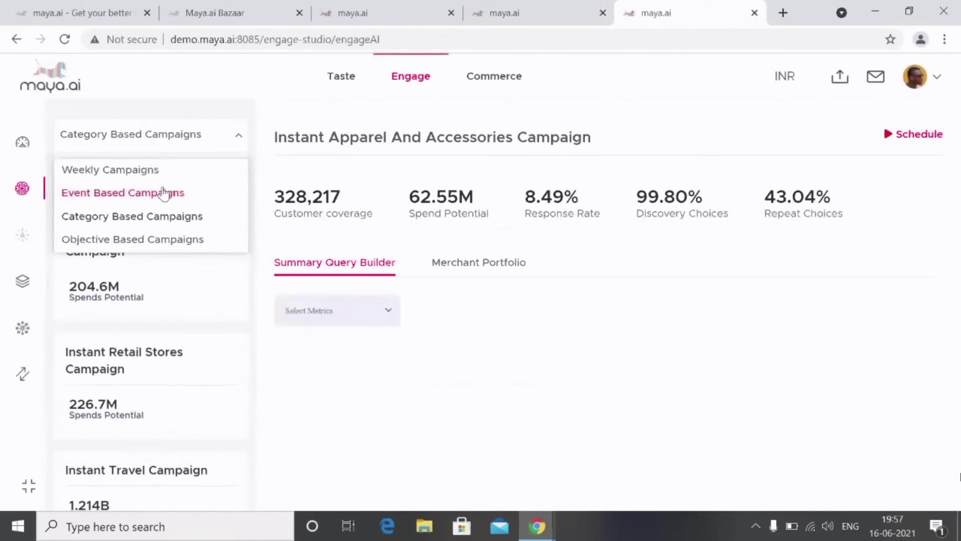
pyautogui.click(164, 193)
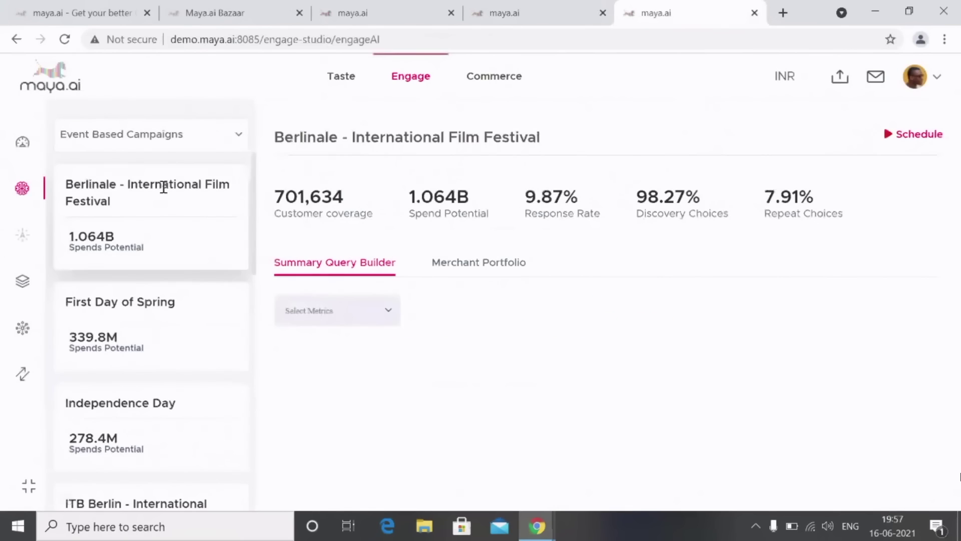
pyautogui.moveTo(150, 214)
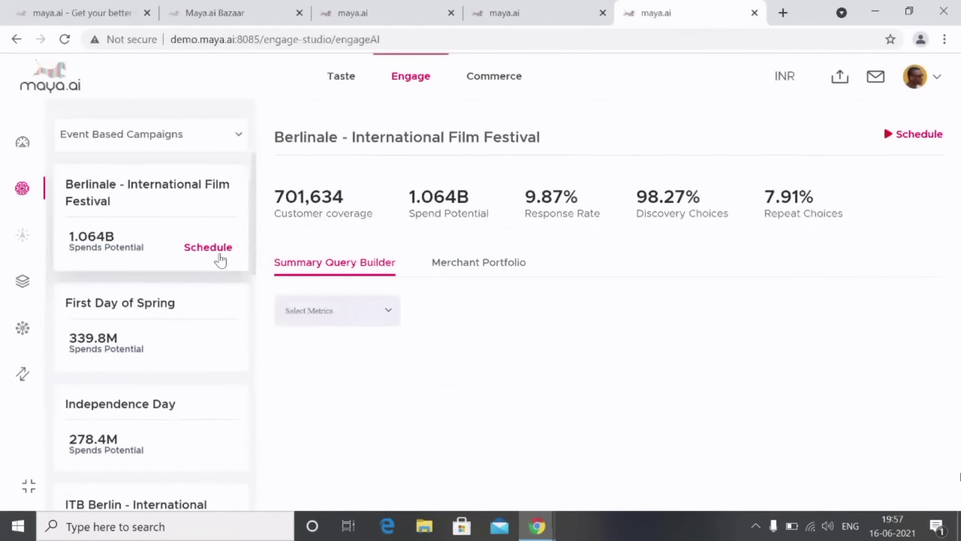
# Schedule the Berlinale festival campaign for June 17–24, 2021, via email, using Save & Schedule.
pyautogui.click(207, 248)
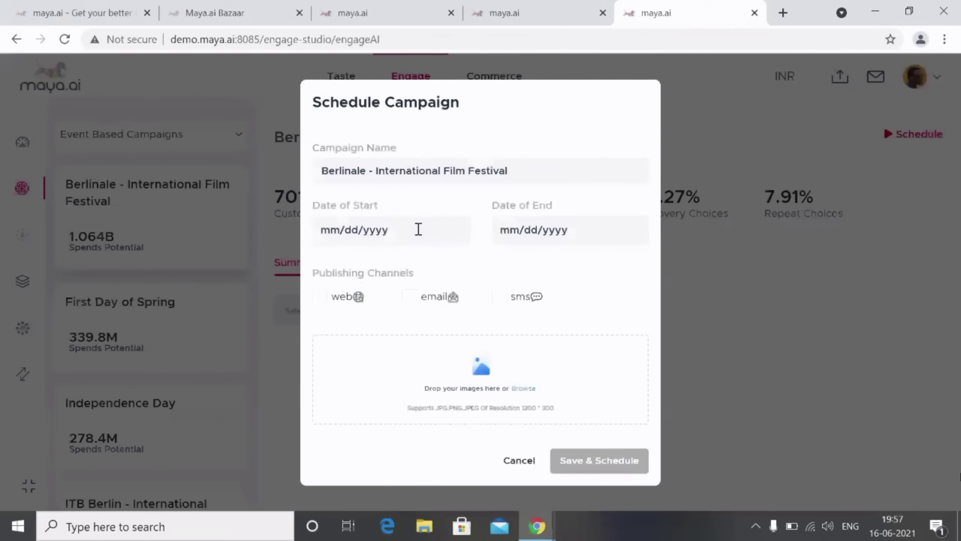
pyautogui.click(418, 229)
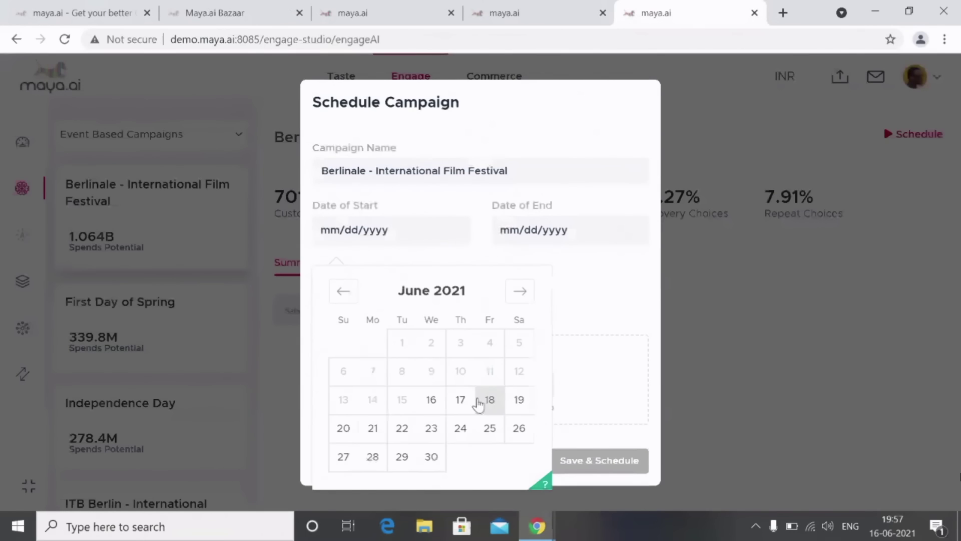
pyautogui.click(460, 400)
pyautogui.click(583, 230)
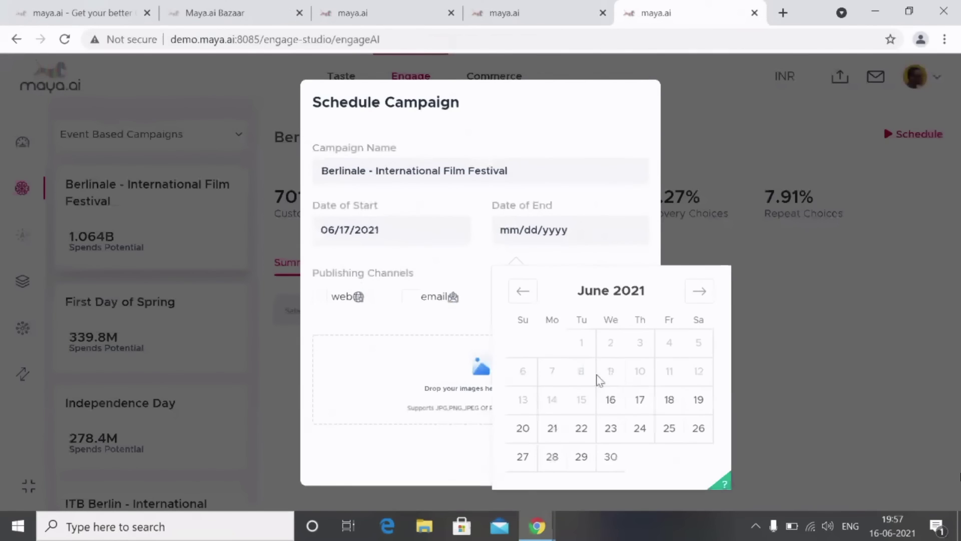
pyautogui.click(641, 436)
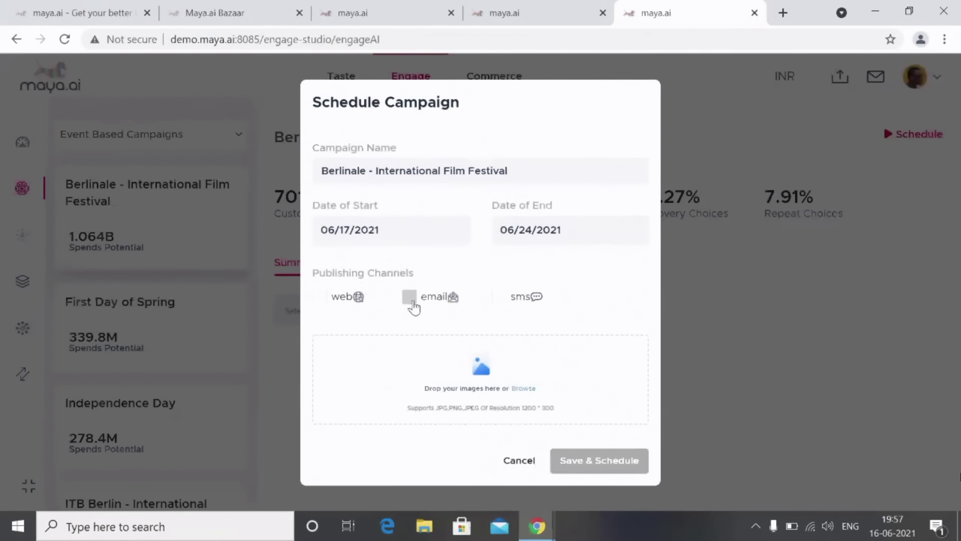
pyautogui.click(409, 297)
pyautogui.click(567, 458)
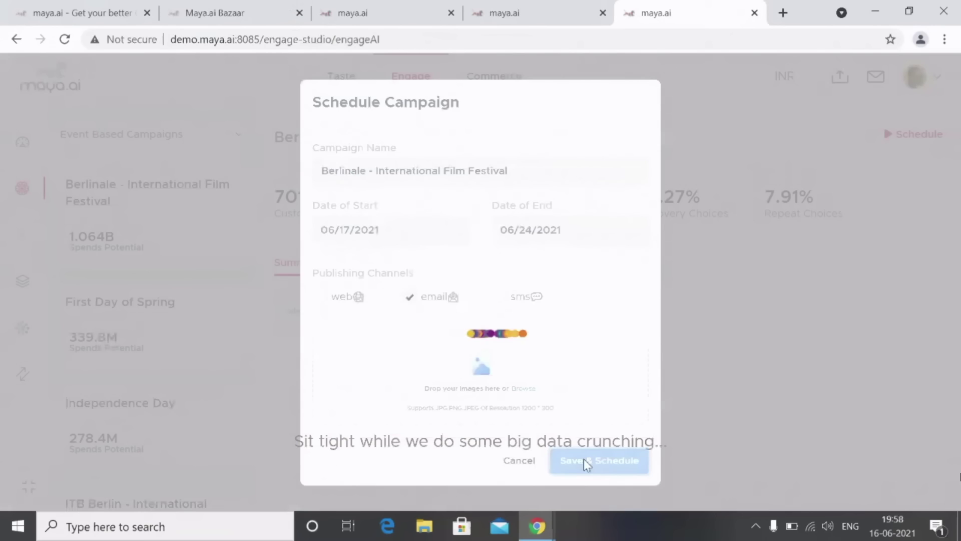